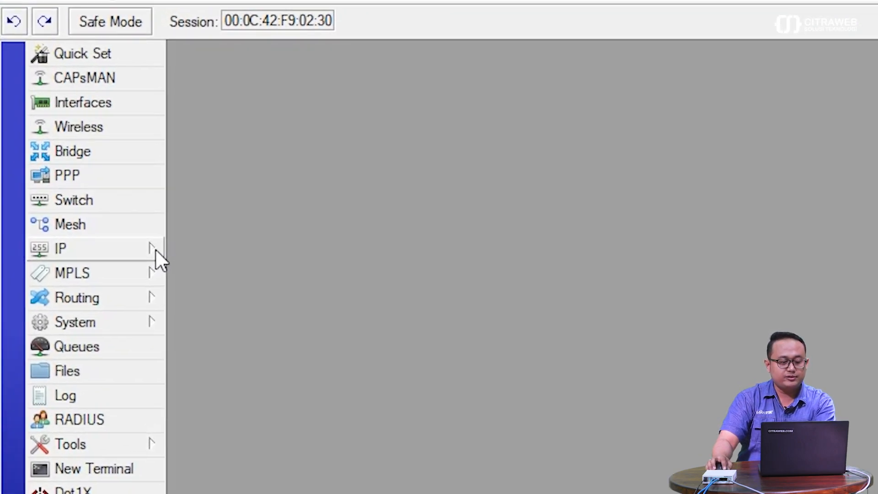
Review the router's IP address list, checking the ISP-1, ISP-2 and LAN entries and their interfaces
{"action": "left_click", "coordinate": [155, 249]}
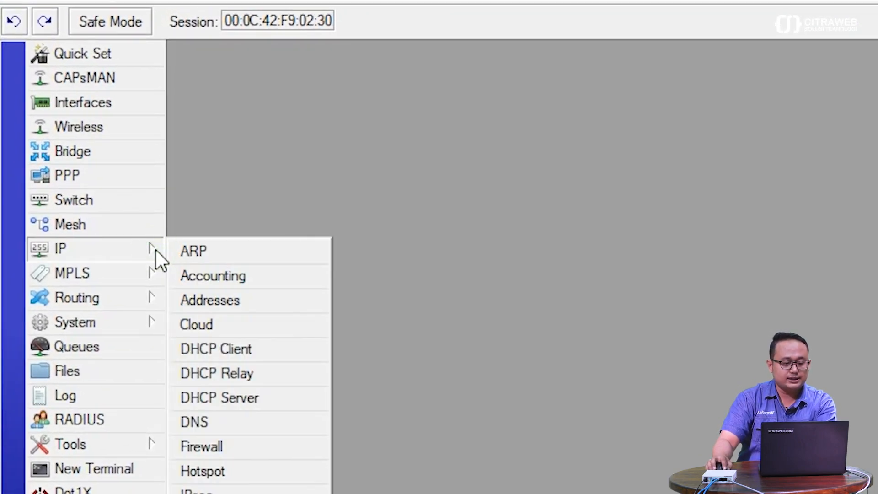
{"action": "left_click", "coordinate": [205, 296]}
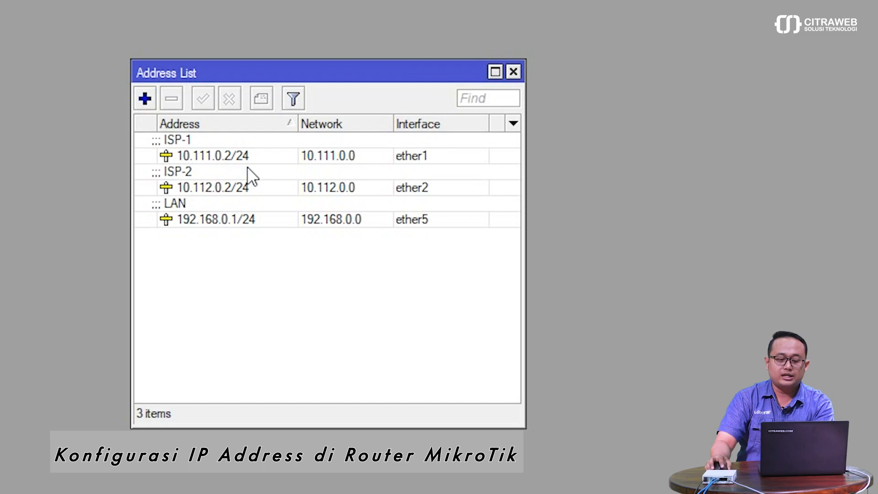
{"action": "mouse_move", "coordinate": [247, 167]}
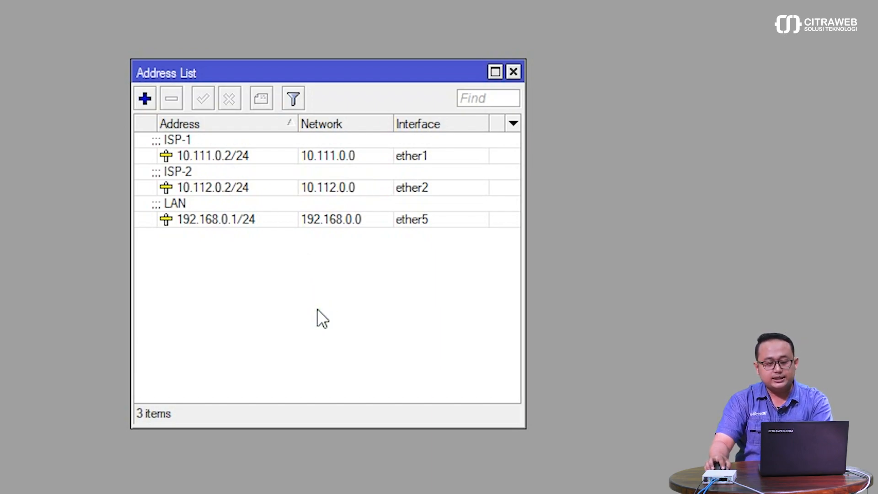
{"action": "left_click", "coordinate": [262, 189]}
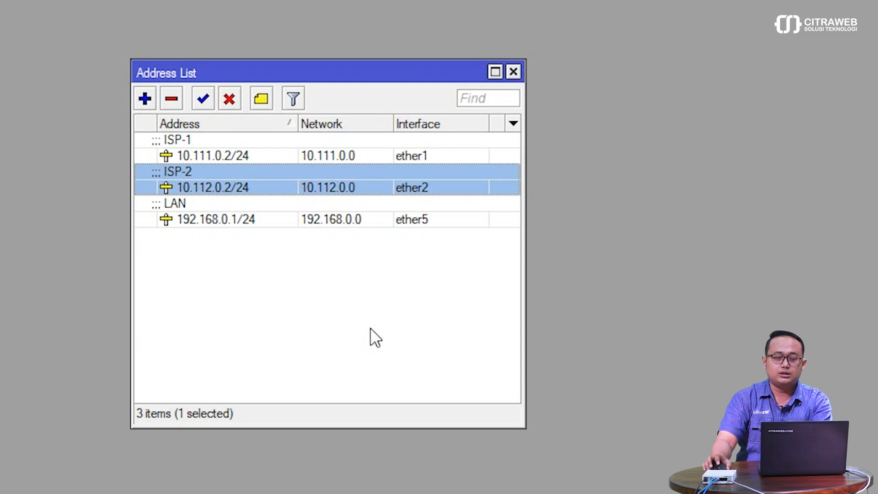
{"action": "left_click", "coordinate": [370, 327]}
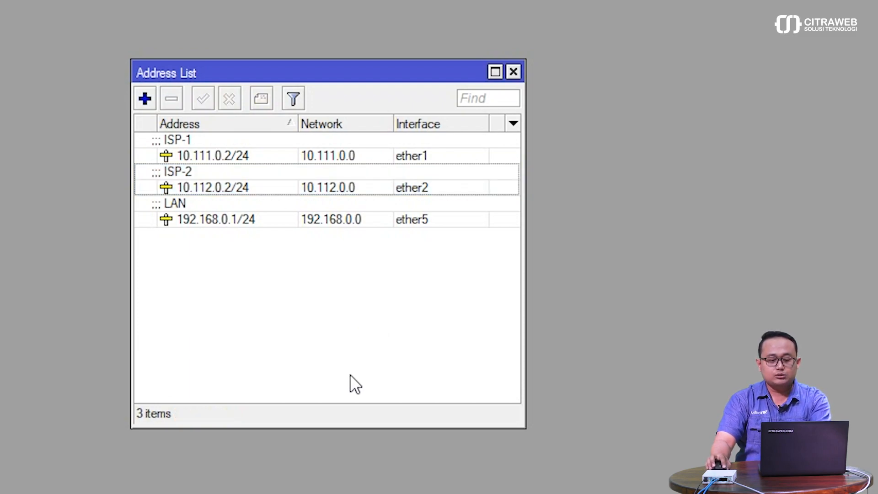
{"action": "left_click", "coordinate": [156, 219]}
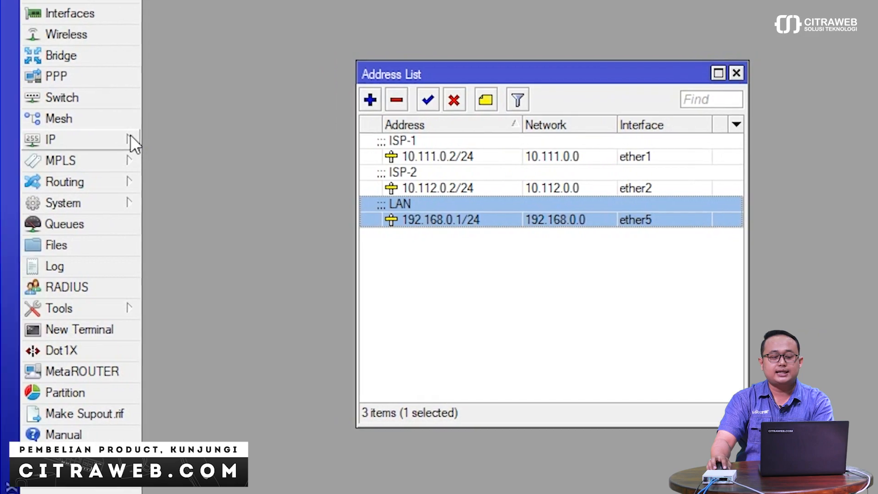
Check the DHCP server entry and its leases, and close the DHCP server and address list windows
{"action": "left_click", "coordinate": [130, 134]}
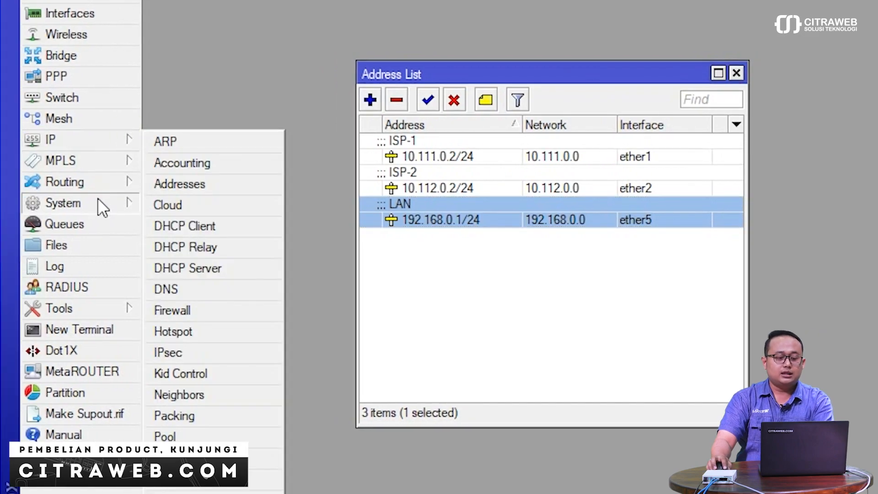
{"action": "left_click", "coordinate": [130, 203]}
{"action": "mouse_move", "coordinate": [138, 140]}
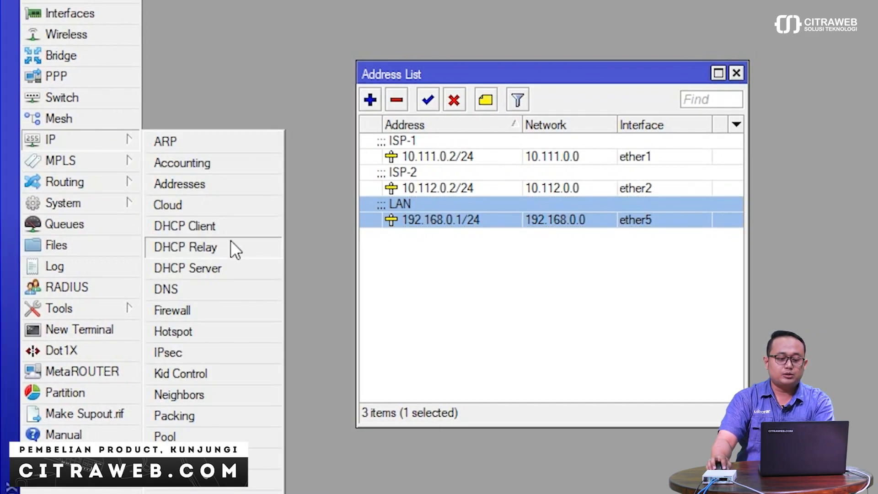
{"action": "left_click", "coordinate": [248, 270]}
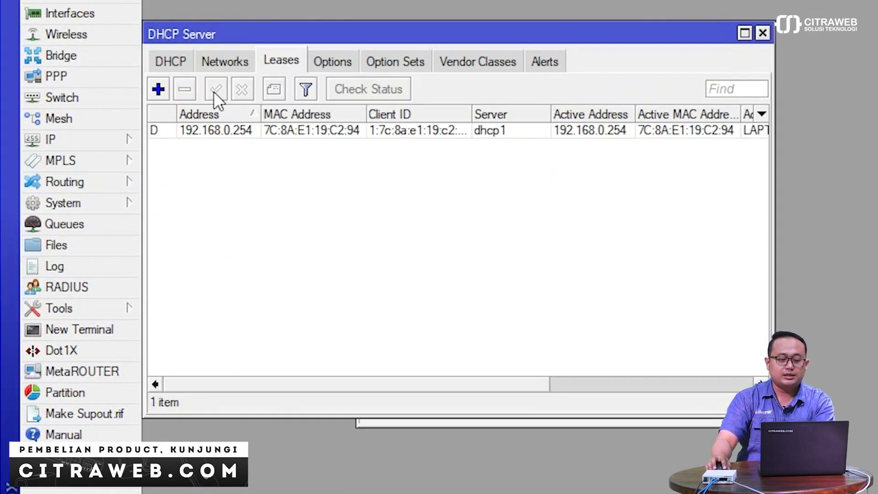
{"action": "left_click", "coordinate": [182, 63]}
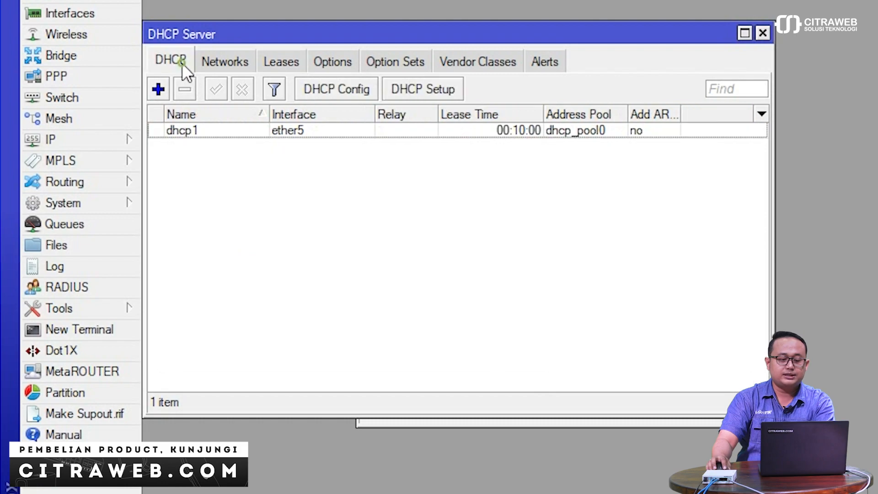
{"action": "left_click", "coordinate": [292, 63]}
{"action": "left_click", "coordinate": [762, 34]}
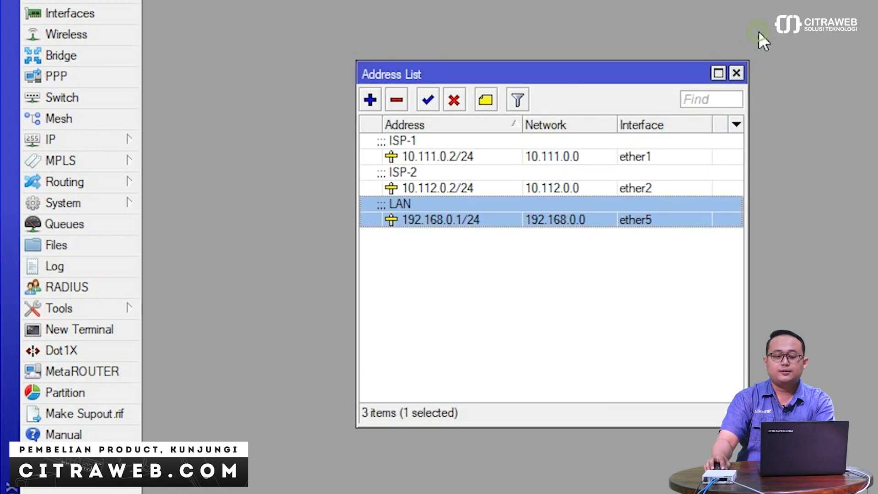
{"action": "left_click", "coordinate": [737, 73]}
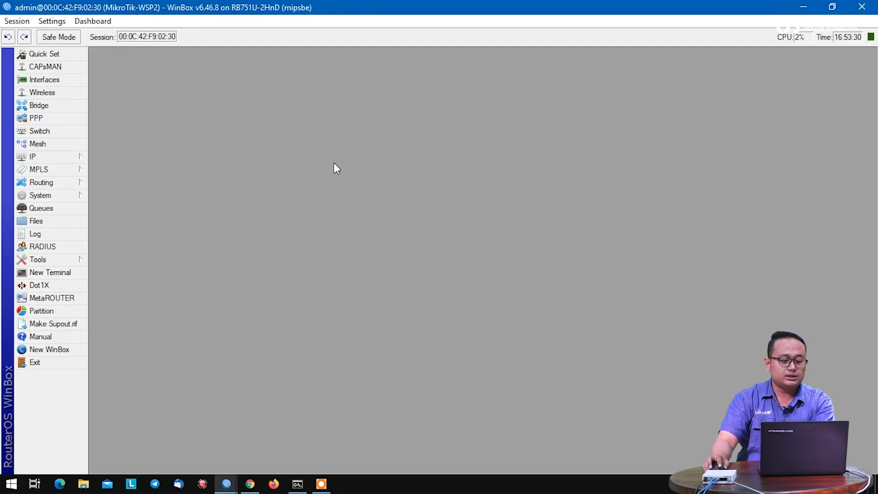
Configure the router's DNS settings with server 8.8.8.8 and allow remote requests
{"action": "left_click", "coordinate": [62, 159]}
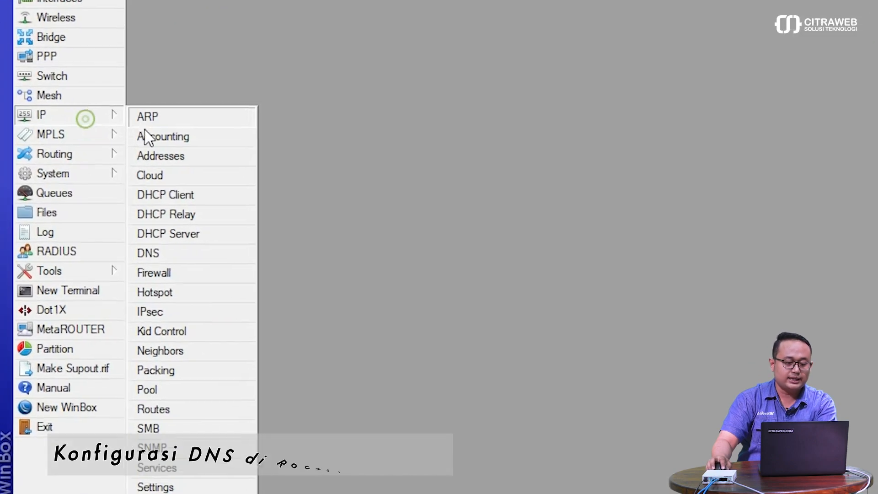
{"action": "left_click", "coordinate": [187, 256]}
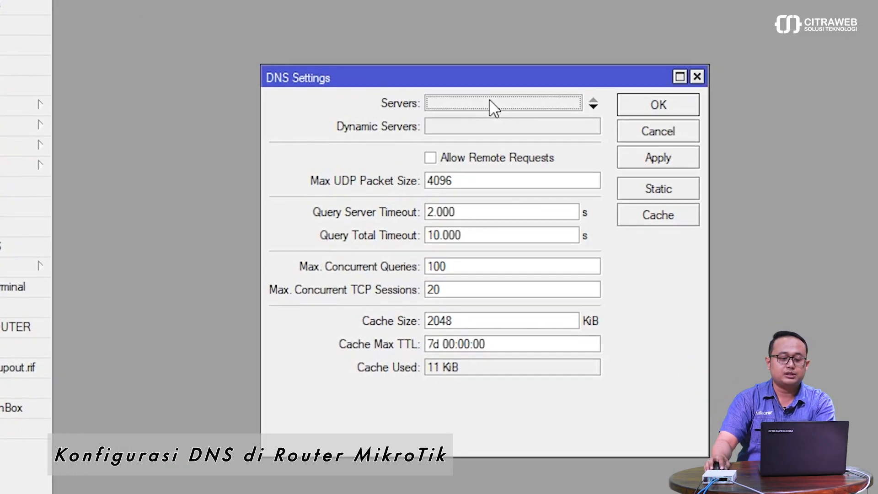
{"action": "left_click", "coordinate": [490, 101]}
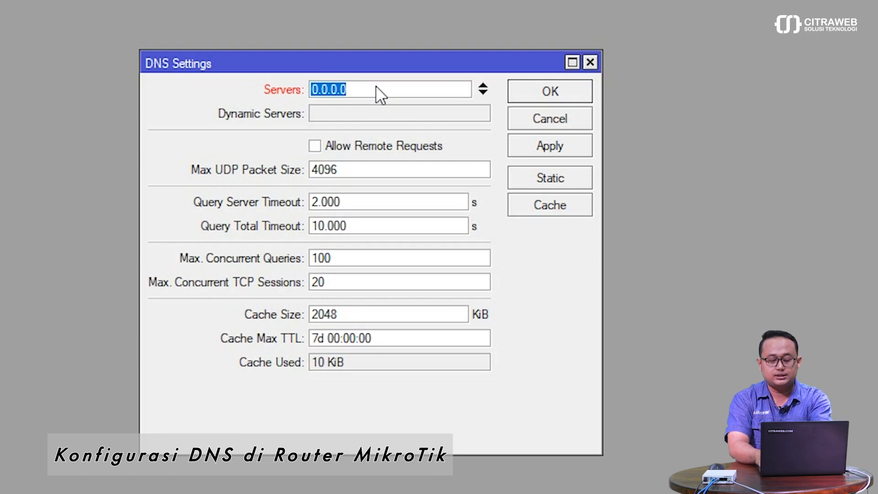
{"action": "type", "text": "8.8.8"}
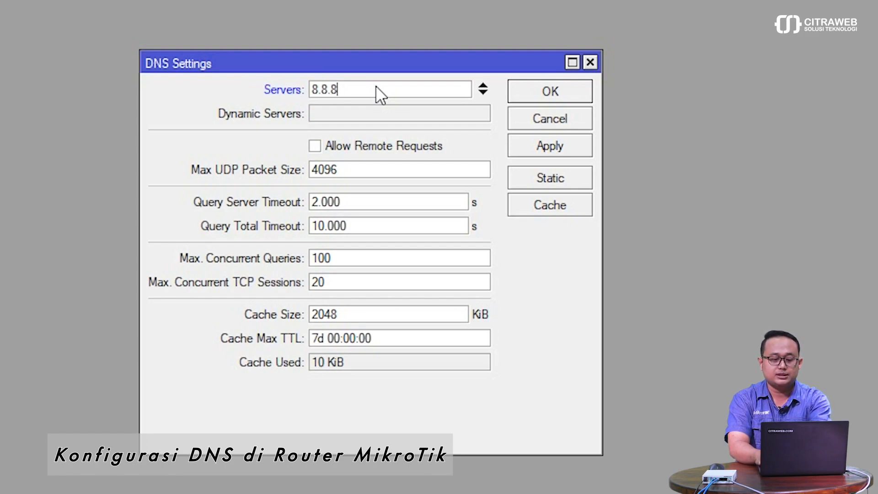
{"action": "type", "text": ".8"}
{"action": "left_click", "coordinate": [390, 144]}
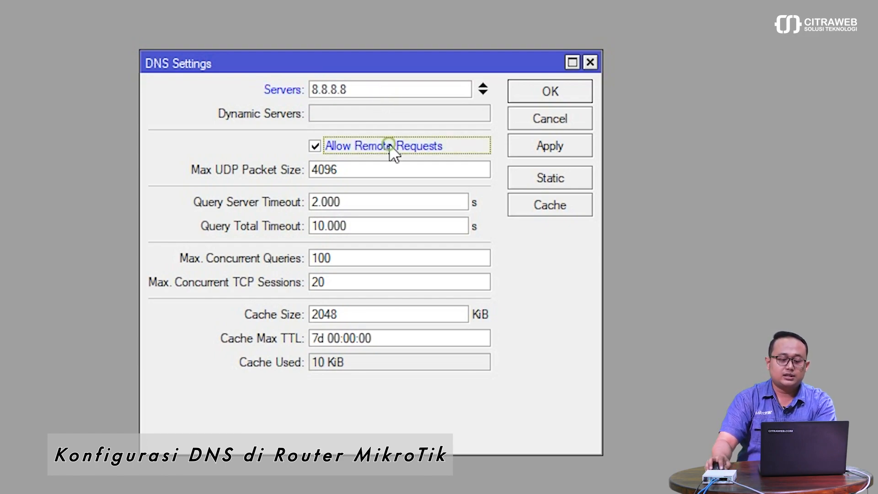
{"action": "left_click", "coordinate": [574, 92]}
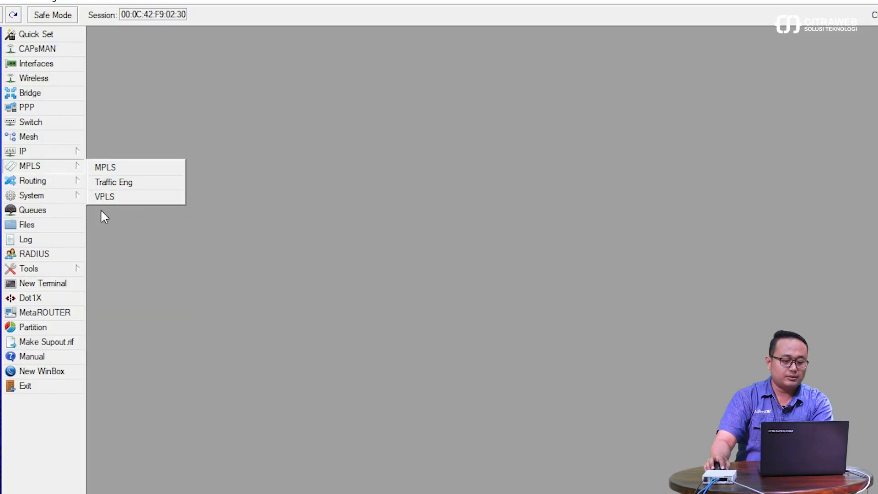
Create a new firewall NAT rule on the srcnat chain with ether1 as the outgoing interface
{"action": "mouse_move", "coordinate": [64, 153]}
{"action": "left_click", "coordinate": [131, 270]}
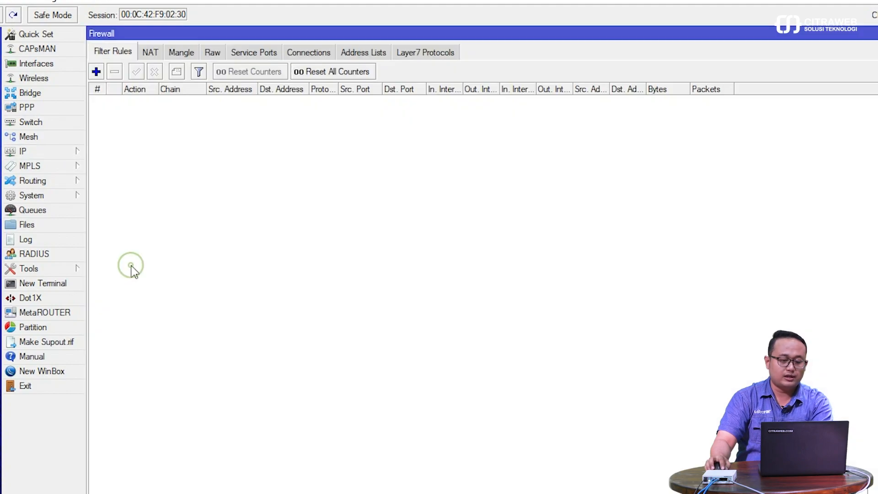
{"action": "left_click", "coordinate": [151, 51]}
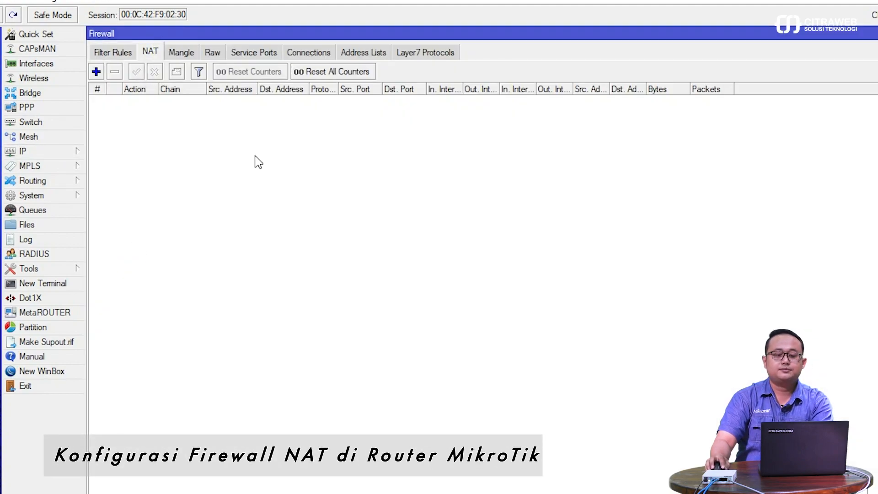
{"action": "left_click", "coordinate": [96, 71]}
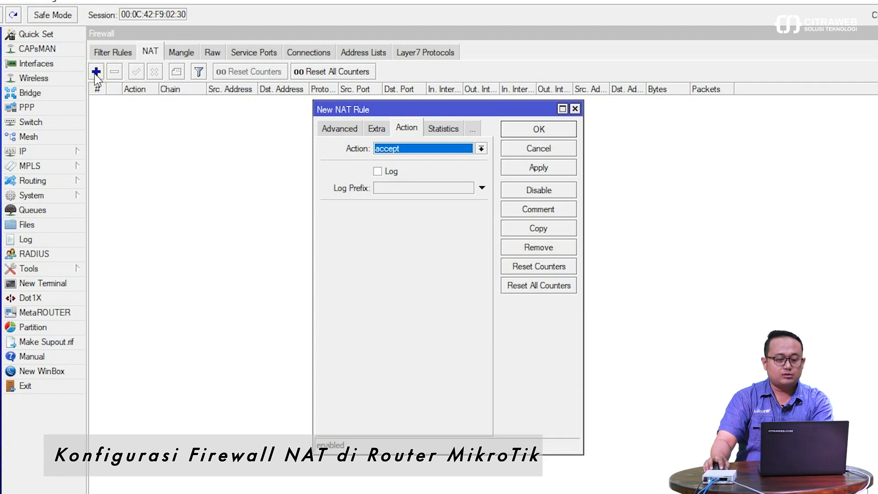
{"action": "left_click", "coordinate": [325, 129]}
{"action": "left_click", "coordinate": [325, 129]}
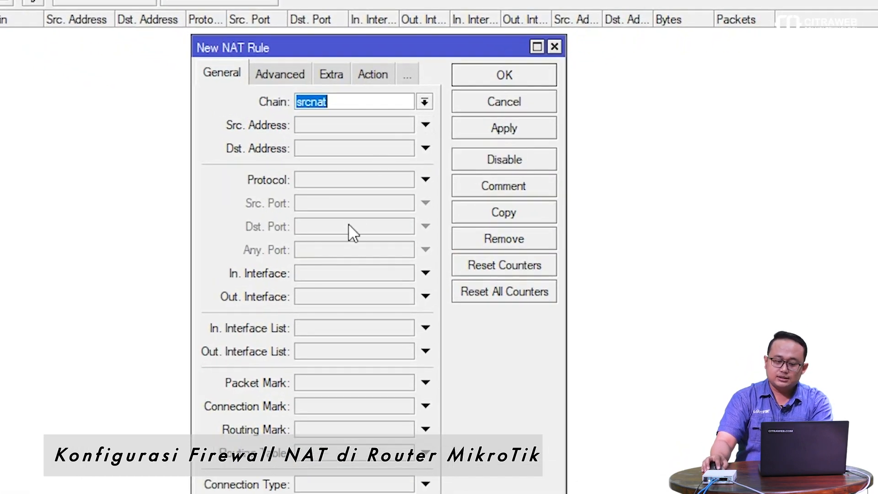
{"action": "left_click", "coordinate": [425, 297]}
{"action": "left_click", "coordinate": [406, 297]}
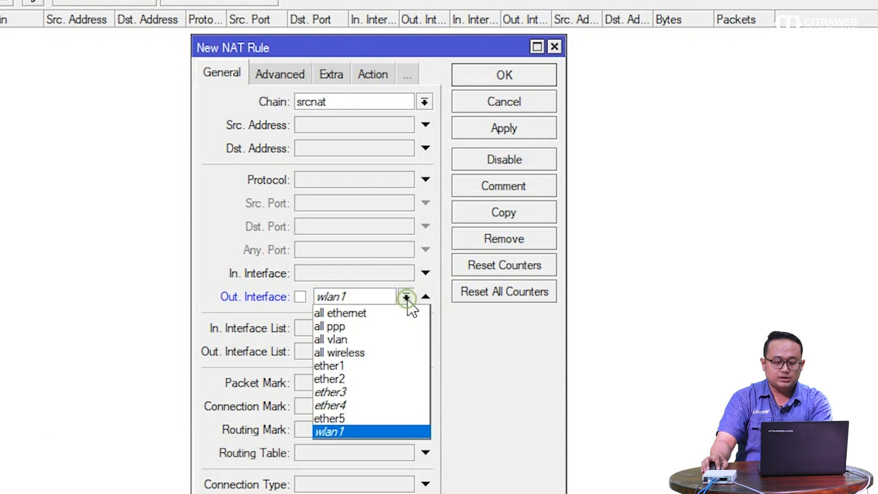
{"action": "left_click", "coordinate": [394, 361]}
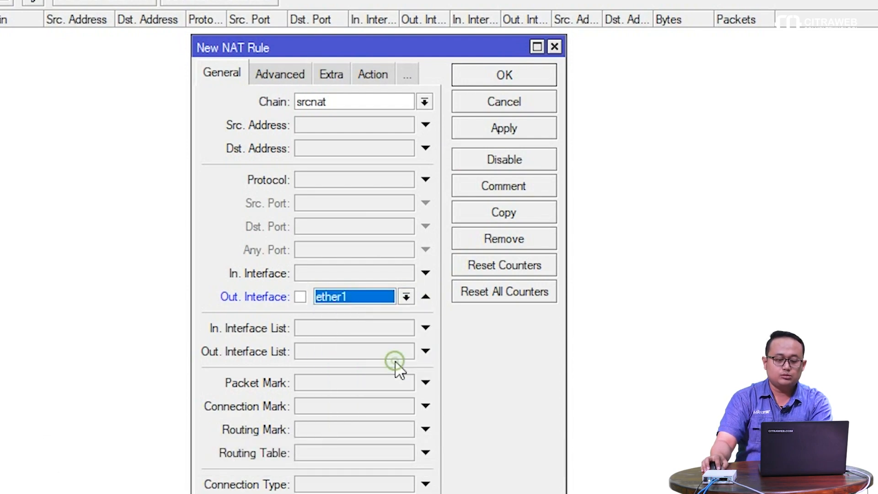
Set the ether1 NAT rule's action to masquerade and save the rule
{"action": "left_click", "coordinate": [368, 76]}
{"action": "left_click", "coordinate": [392, 99]}
{"action": "left_click", "coordinate": [388, 190]}
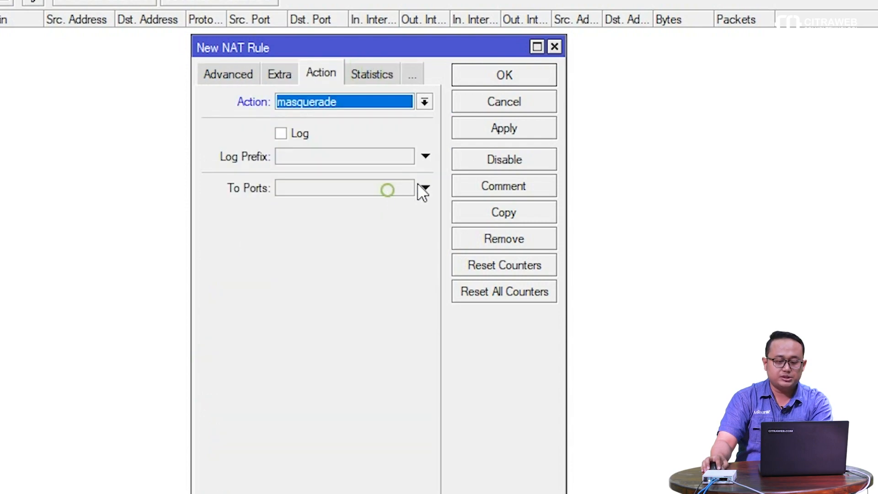
{"action": "left_click", "coordinate": [496, 75]}
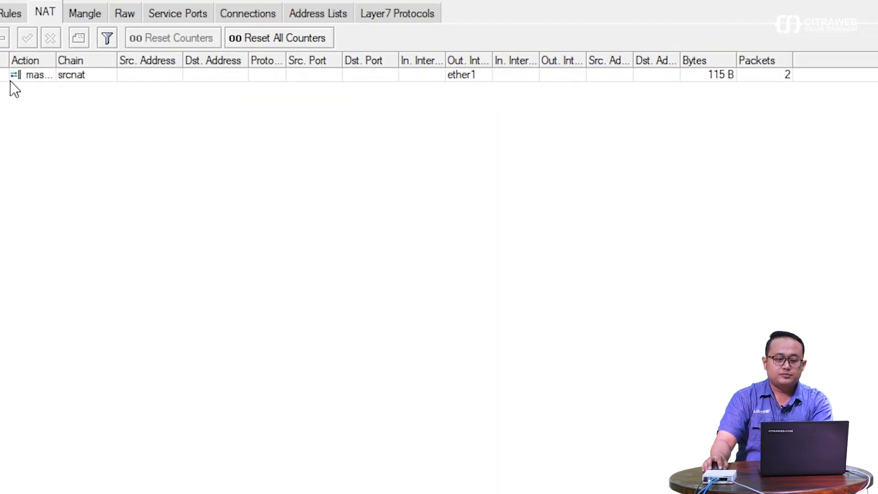
Add a second srcnat rule with the masquerade action and ether2 as the outgoing interface
{"action": "left_click", "coordinate": [61, 81]}
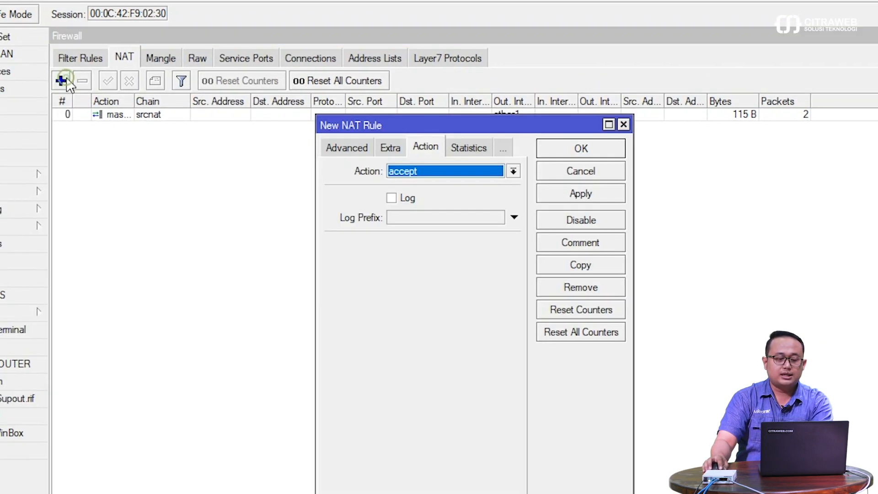
{"action": "left_click", "coordinate": [428, 171]}
{"action": "left_click", "coordinate": [455, 249]}
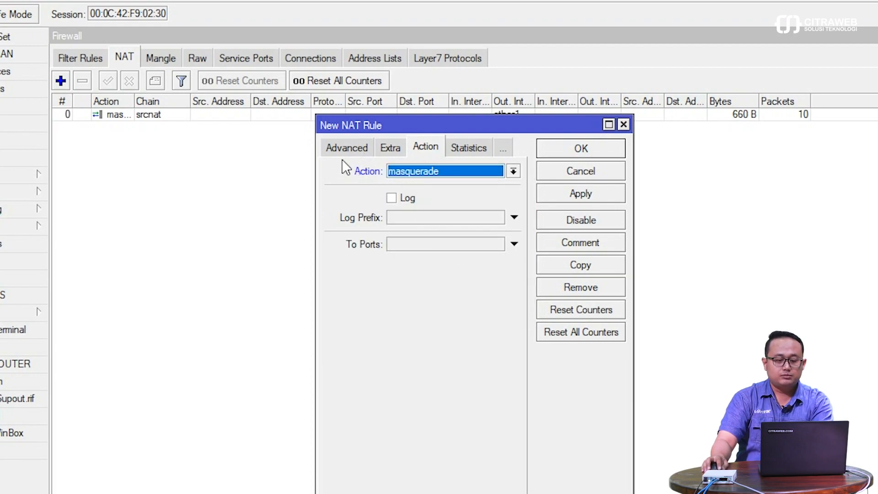
{"action": "left_click", "coordinate": [328, 145]}
{"action": "left_click", "coordinate": [337, 149]}
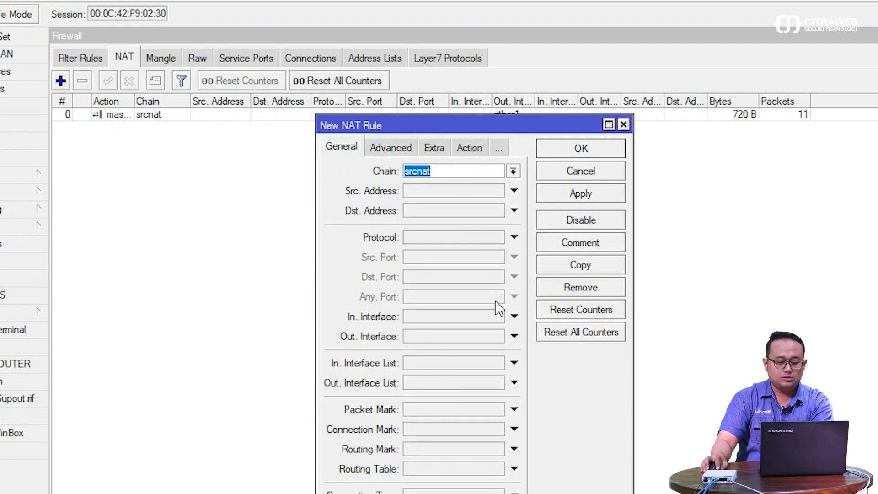
{"action": "left_click", "coordinate": [514, 336]}
{"action": "left_click", "coordinate": [498, 337]}
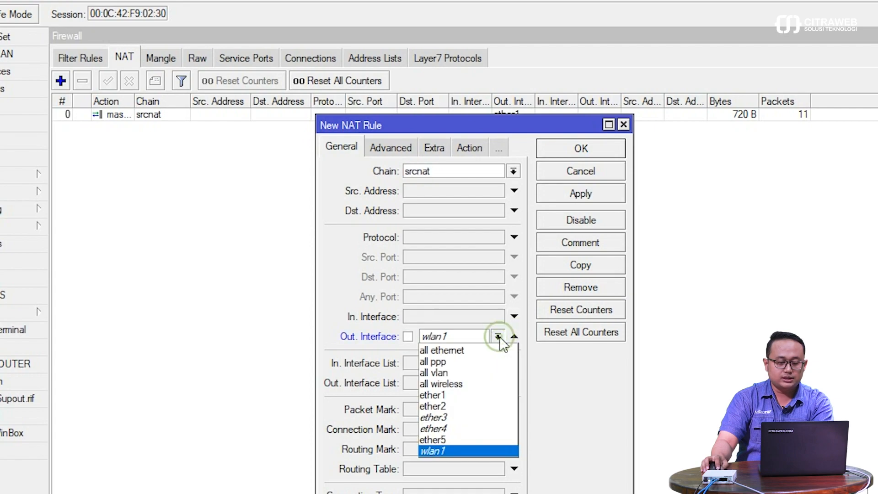
{"action": "left_click", "coordinate": [469, 405]}
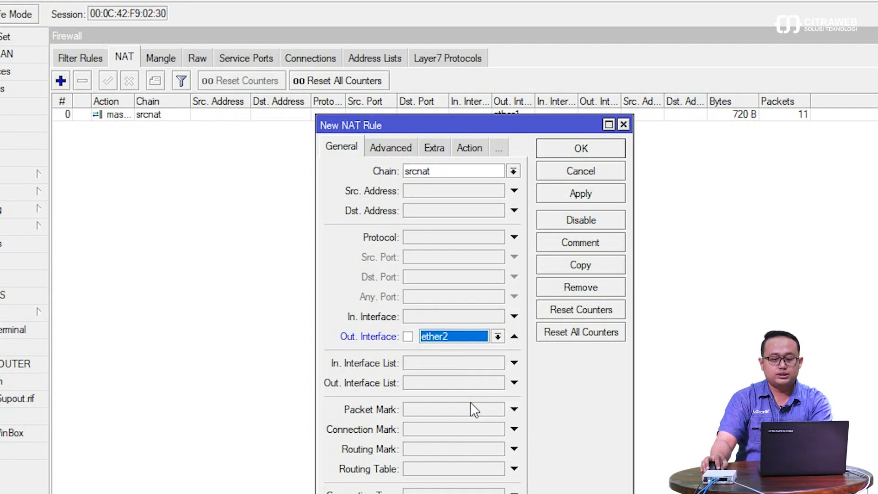
{"action": "left_click", "coordinate": [575, 150]}
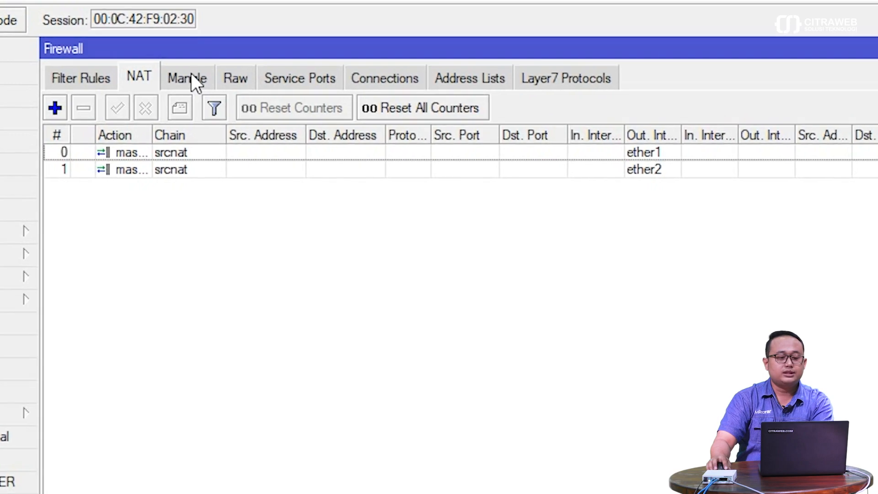
Create a new firewall mangle rule on the prerouting chain with ether5 as the incoming interface
{"action": "left_click", "coordinate": [191, 74]}
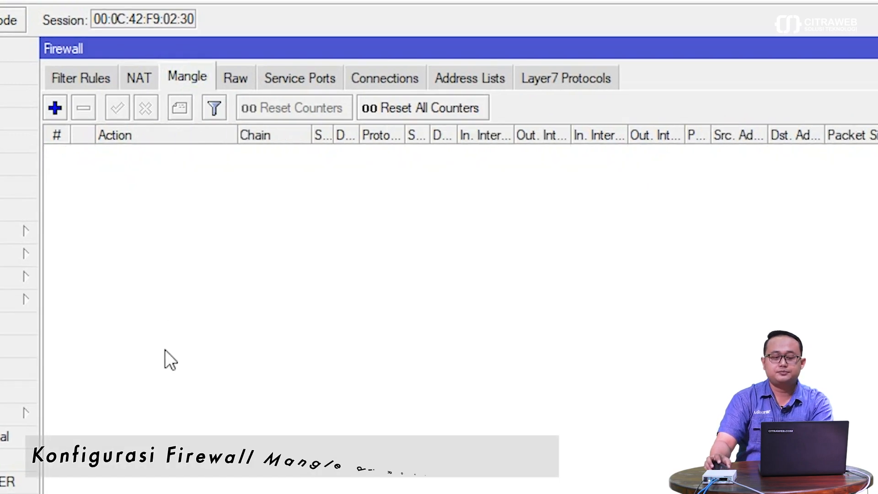
{"action": "left_click", "coordinate": [55, 107]}
{"action": "left_click", "coordinate": [73, 174]}
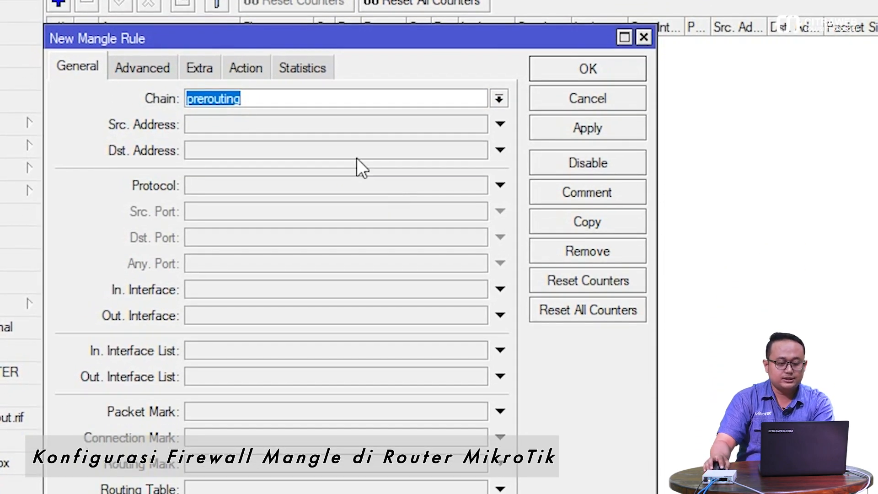
{"action": "left_click", "coordinate": [499, 289]}
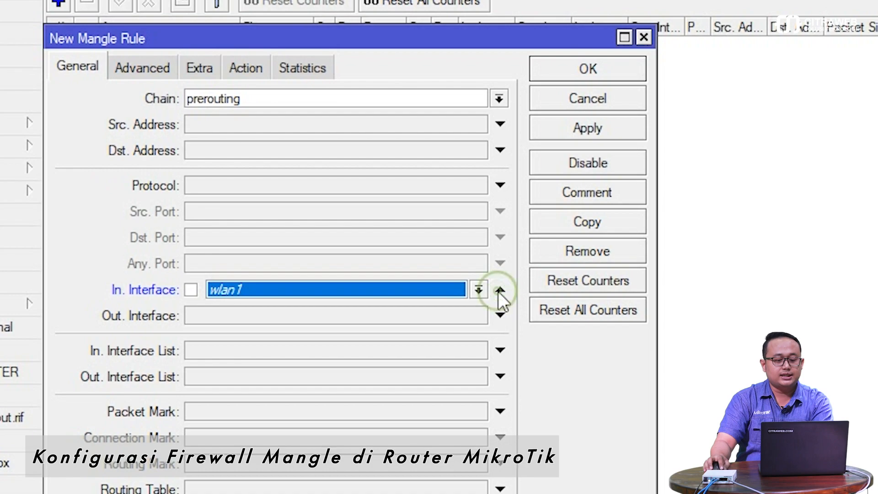
{"action": "left_click", "coordinate": [477, 289]}
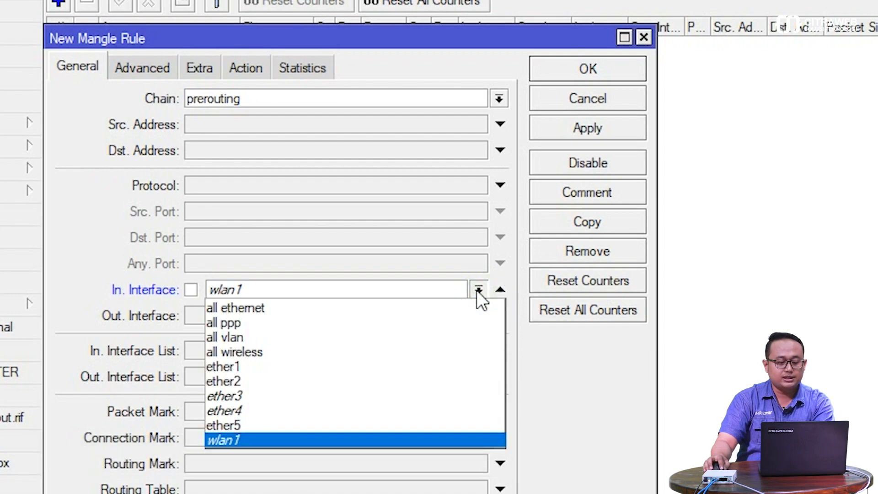
{"action": "left_click", "coordinate": [405, 424]}
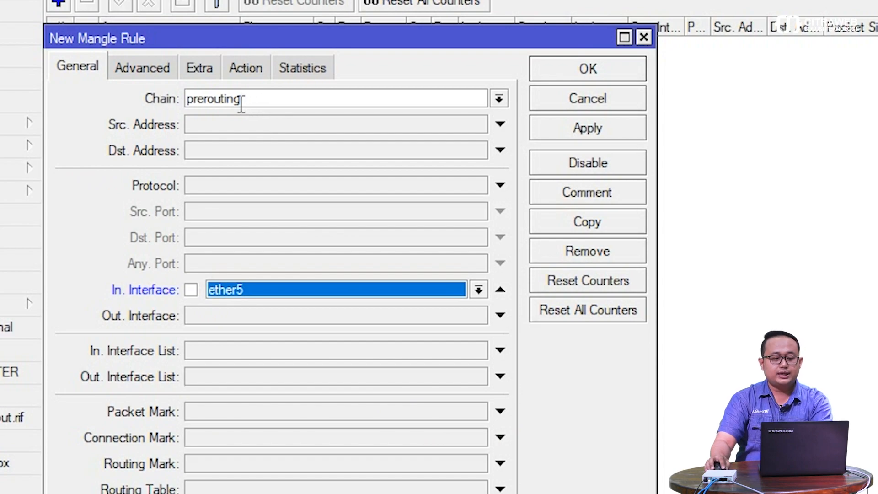
Add an Nth condition to the mangle rule with Every set to 2 and Packet set to 1
{"action": "left_click", "coordinate": [197, 68]}
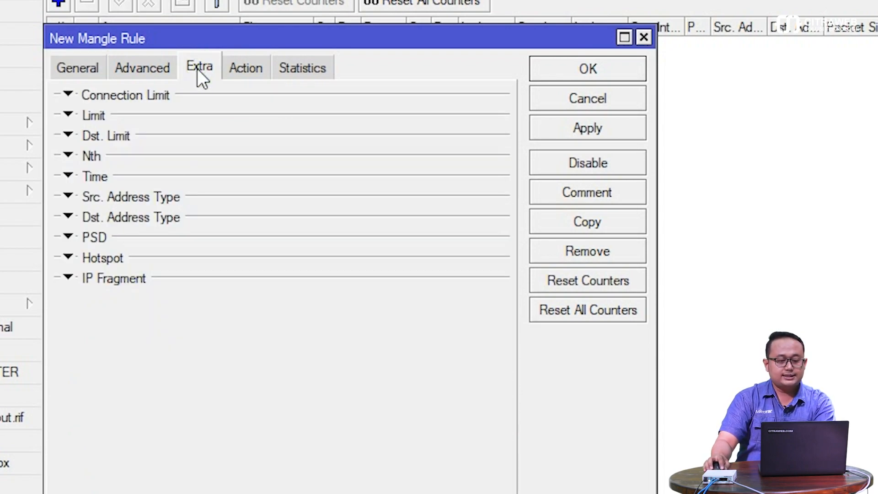
{"action": "left_click", "coordinate": [68, 155]}
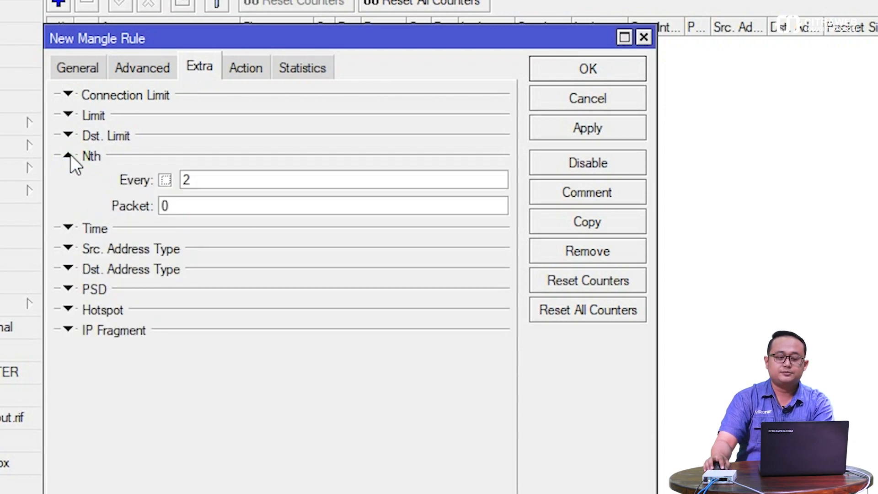
{"action": "left_click", "coordinate": [180, 209]}
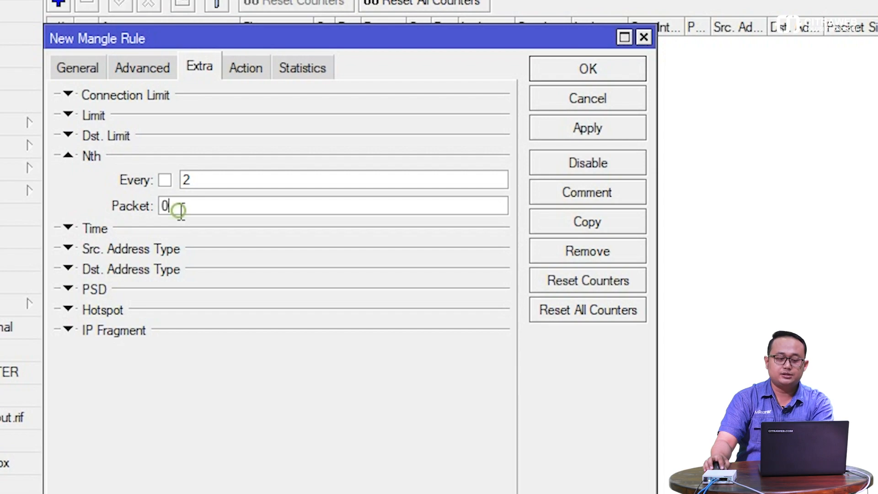
{"action": "key", "text": "BackSpace"}
{"action": "type", "text": "1"}
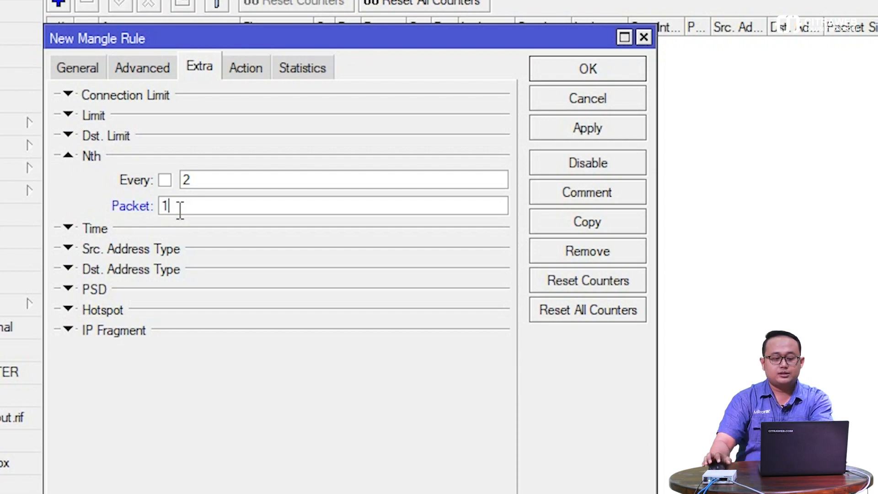
Set the rule's action to mark connection with the new connection mark koneksi_1, keeping passthrough enabled, and save the rule
{"action": "left_click", "coordinate": [261, 64]}
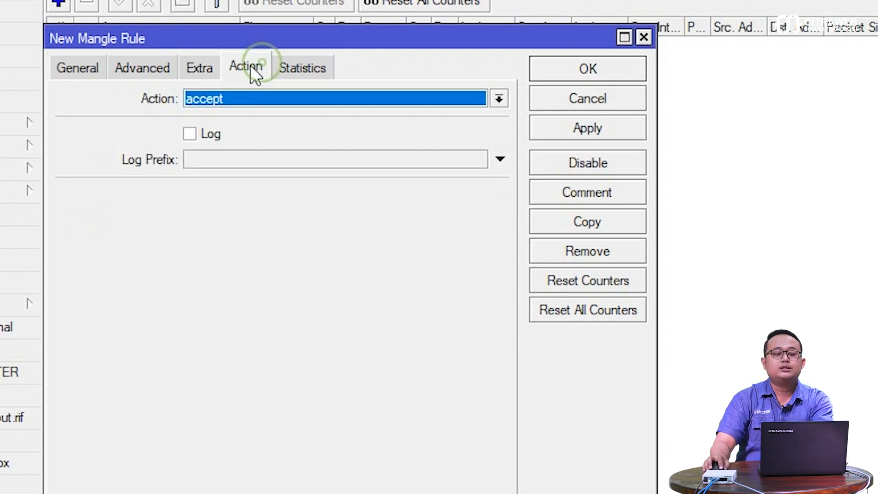
{"action": "left_click", "coordinate": [303, 98]}
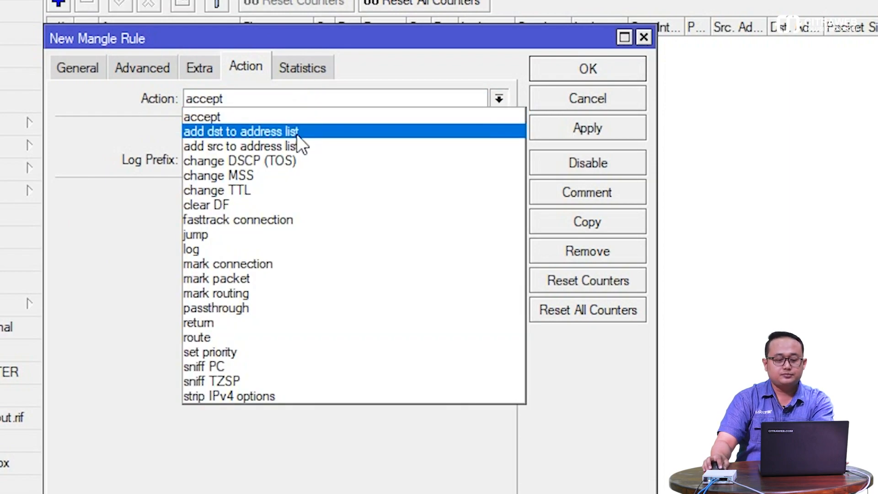
{"action": "left_click", "coordinate": [322, 264]}
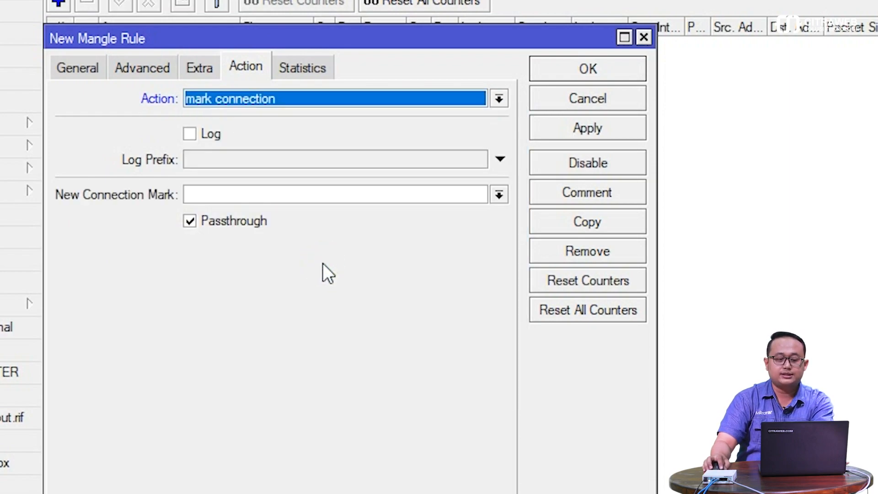
{"action": "left_click", "coordinate": [295, 195]}
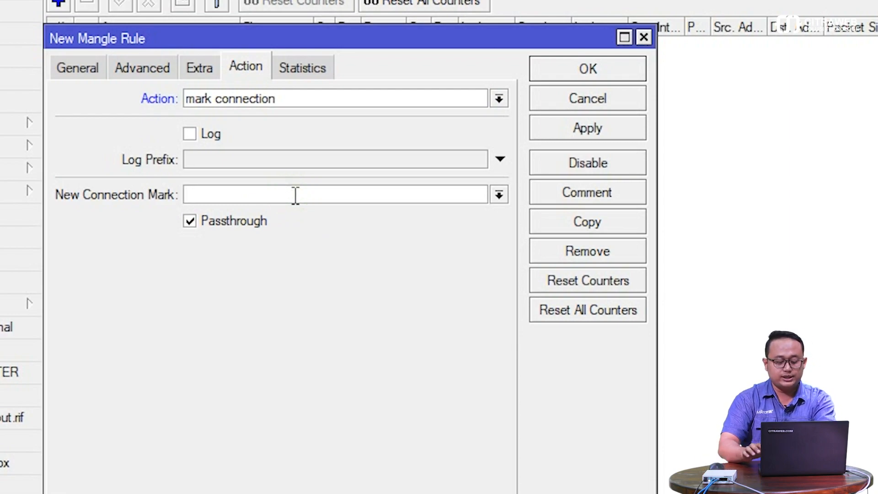
{"action": "type", "text": "c"}
{"action": "key", "text": "BackSpace"}
{"action": "type", "text": "k"}
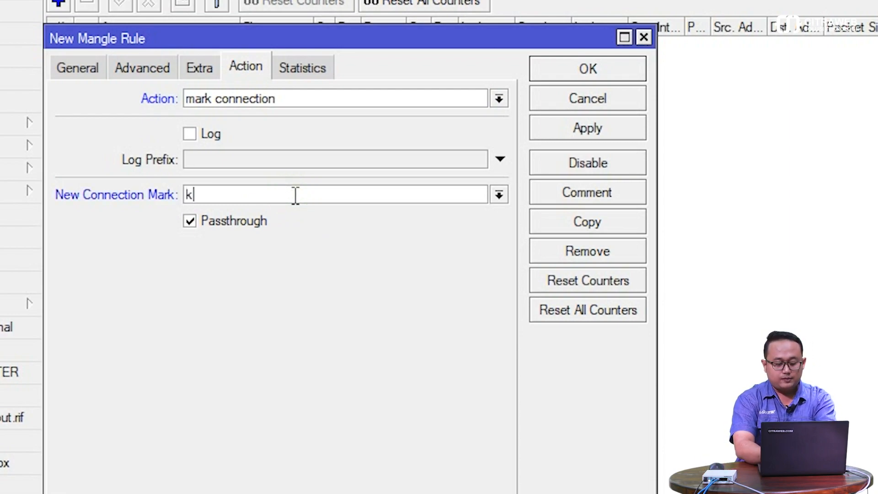
{"action": "type", "text": "oneksi_1"}
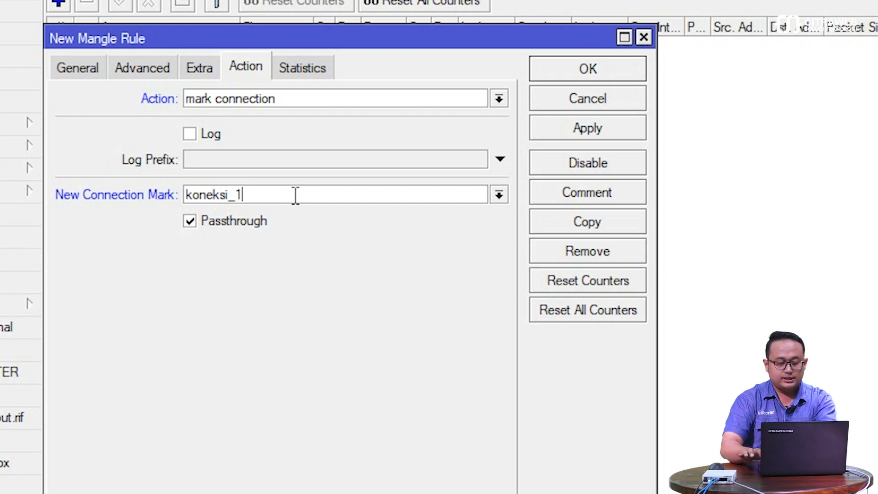
{"action": "left_click", "coordinate": [602, 64]}
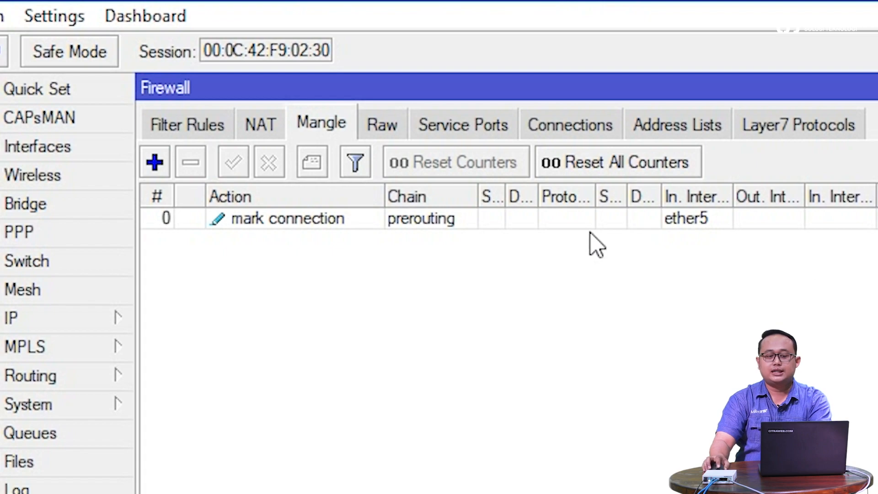
Create a second mangle rule on the prerouting chain with ether5 as the incoming interface
{"action": "left_click", "coordinate": [155, 162]}
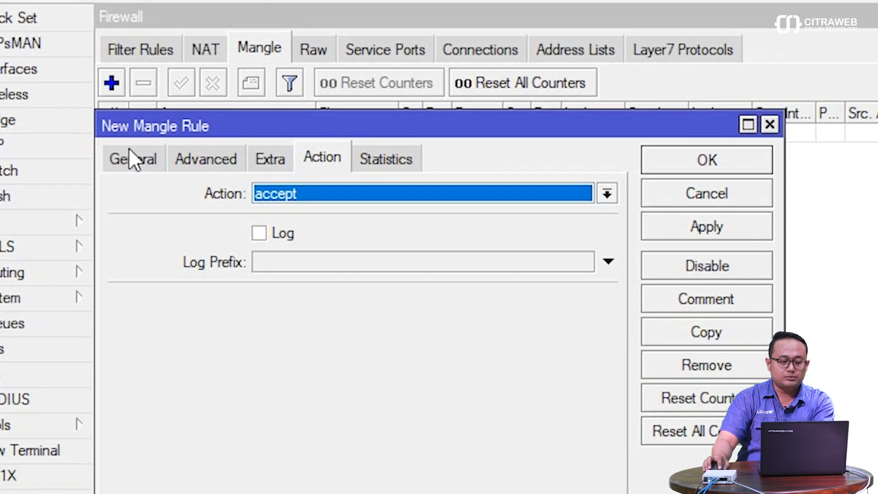
{"action": "left_click", "coordinate": [172, 247]}
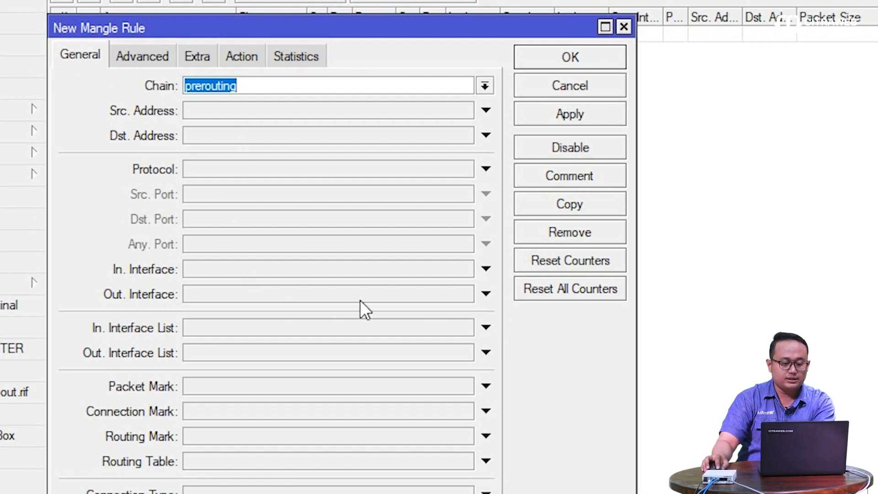
{"action": "left_click", "coordinate": [485, 273]}
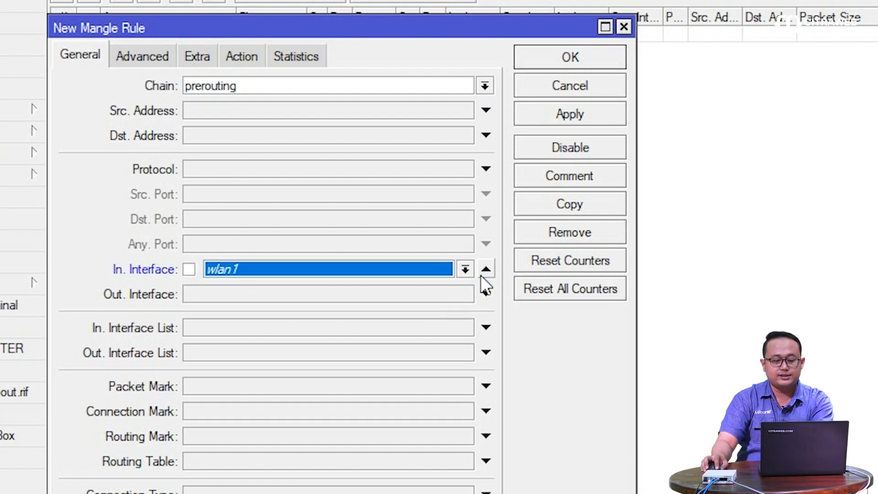
{"action": "left_click", "coordinate": [464, 268]}
{"action": "left_click", "coordinate": [382, 393]}
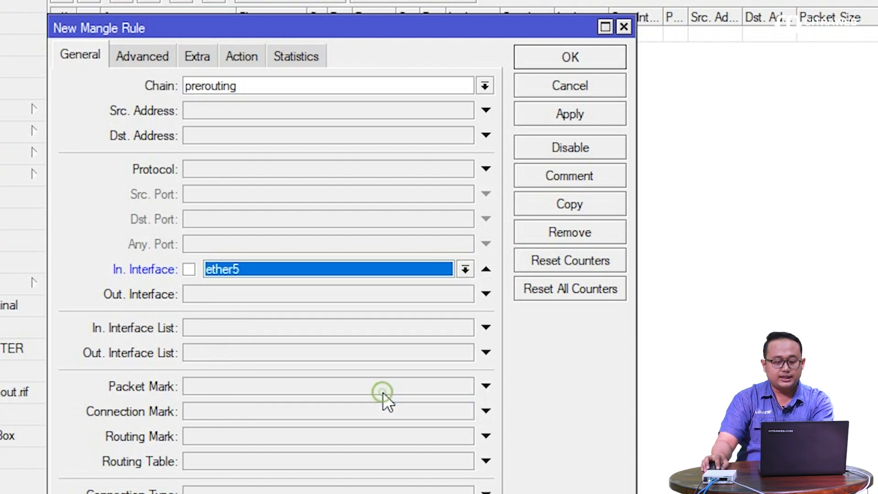
Add an Nth condition to the second mangle rule with Every set to 2 and Packet set to 2
{"action": "left_click", "coordinate": [194, 55]}
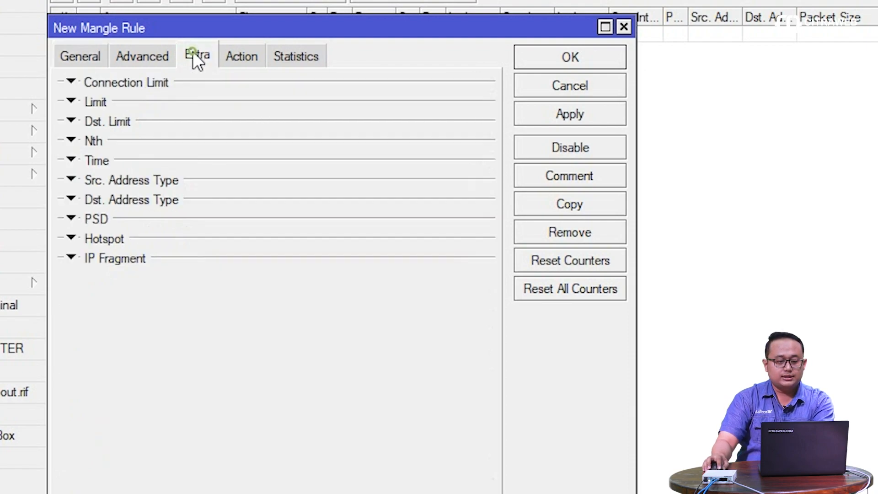
{"action": "left_click", "coordinate": [71, 139]}
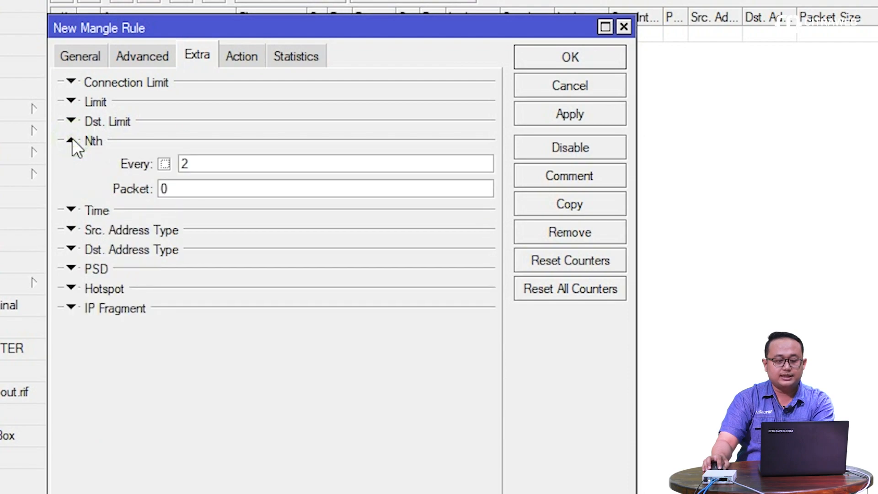
{"action": "double_click", "coordinate": [180, 195]}
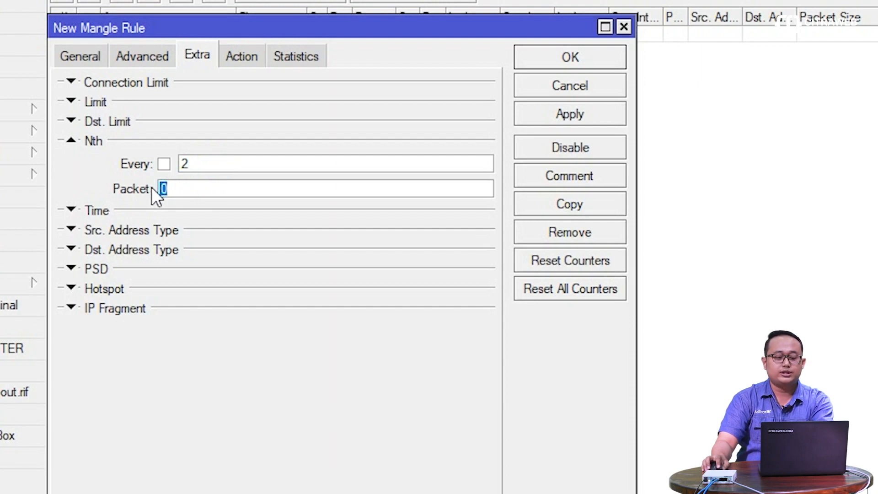
{"action": "type", "text": "2"}
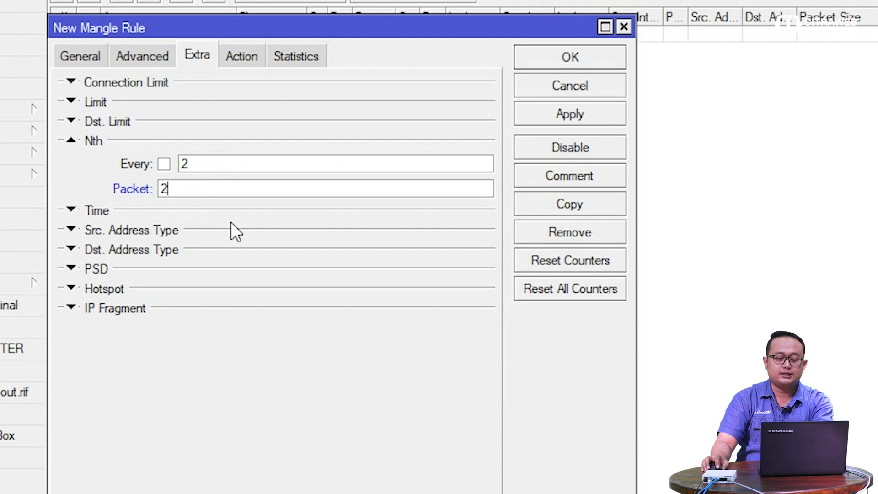
Set the second rule's action to mark connection with the new connection mark koneksi_2 and save the rule
{"action": "left_click", "coordinate": [249, 52]}
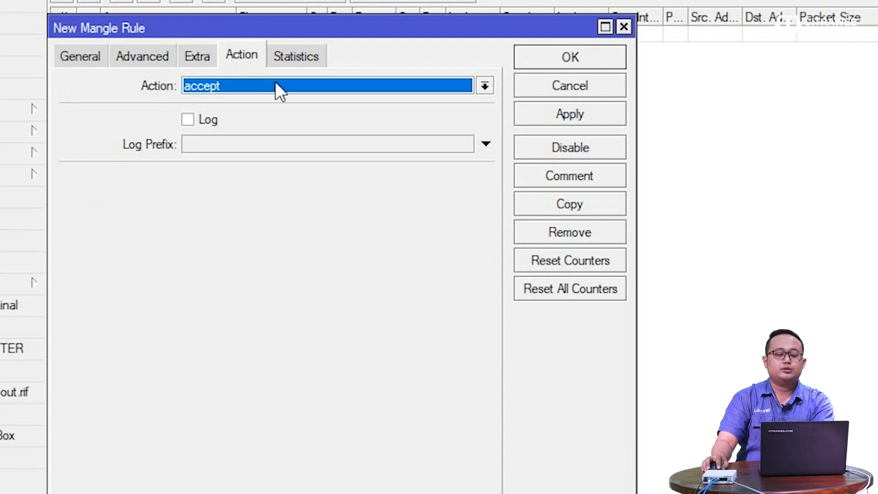
{"action": "left_click", "coordinate": [298, 89]}
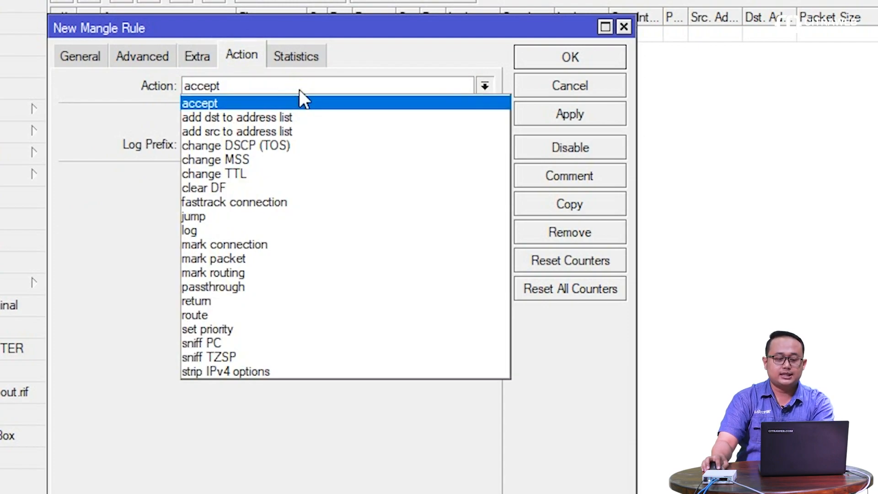
{"action": "left_click", "coordinate": [308, 244]}
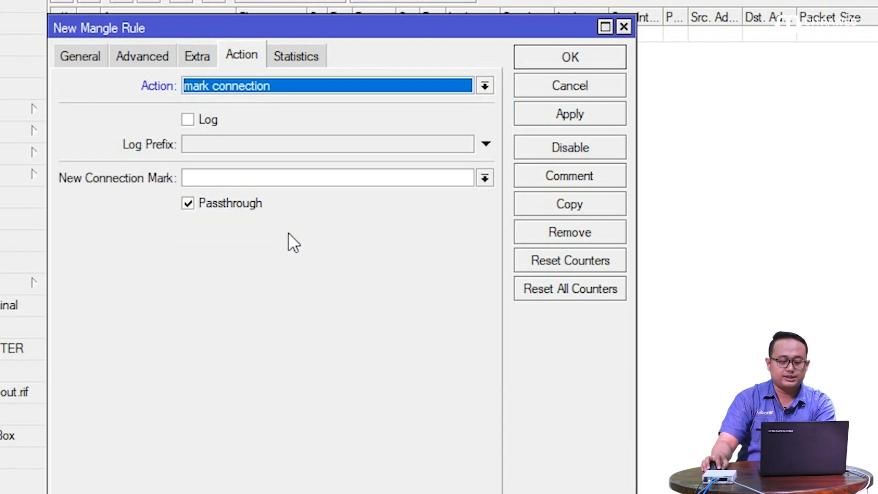
{"action": "left_click", "coordinate": [235, 179]}
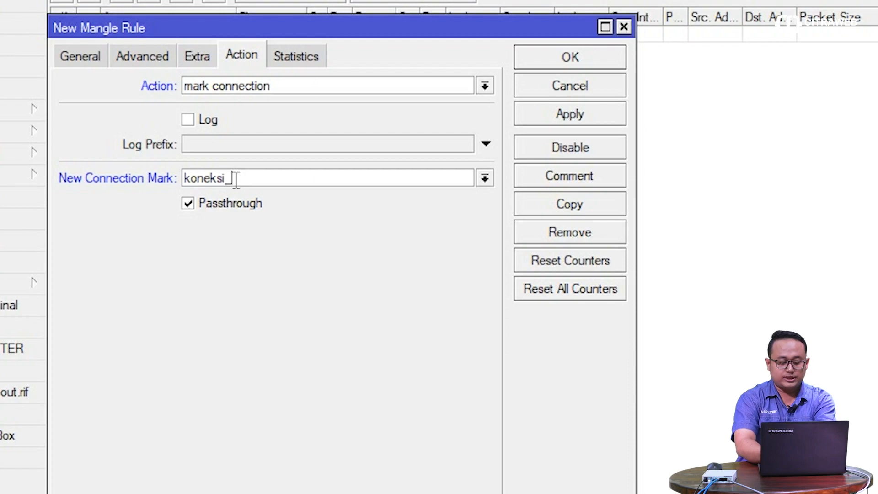
{"action": "left_click", "coordinate": [574, 57]}
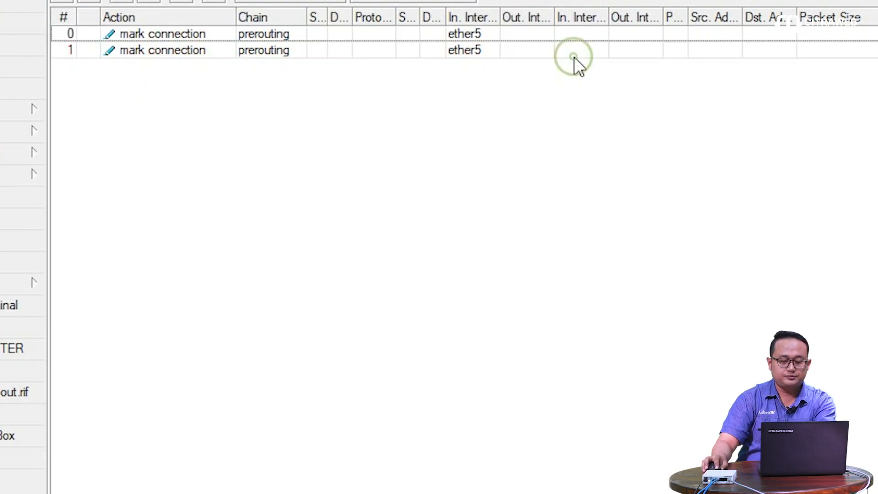
Create a third prerouting mangle rule that matches incoming interface ether5 and connection mark koneksi_1
{"action": "left_click", "coordinate": [61, 2]}
{"action": "left_click", "coordinate": [87, 57]}
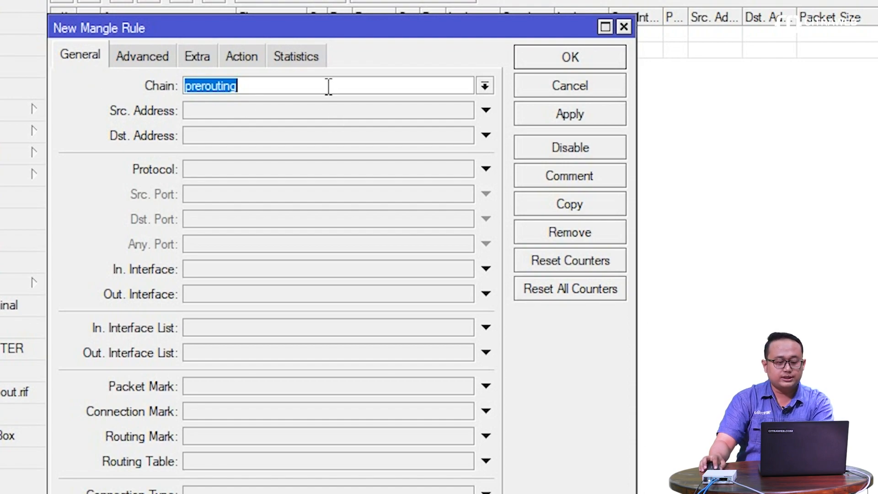
{"action": "left_click", "coordinate": [487, 274]}
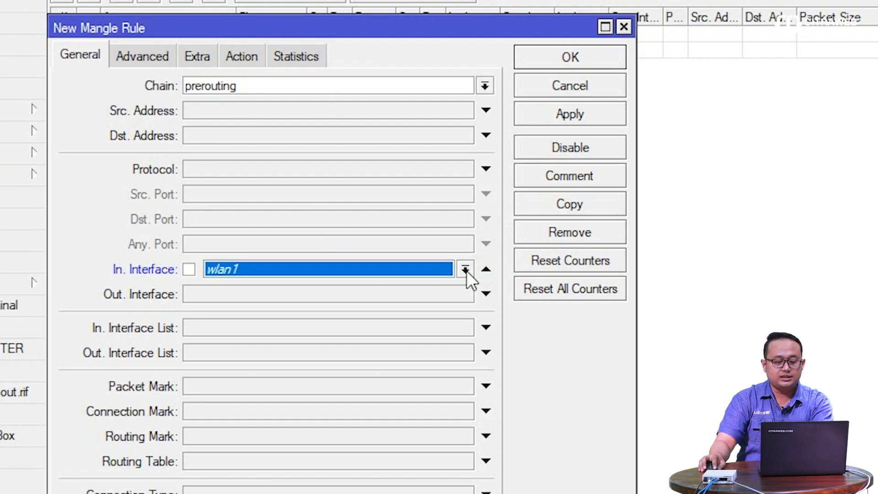
{"action": "left_click", "coordinate": [466, 270]}
{"action": "left_click", "coordinate": [345, 401]}
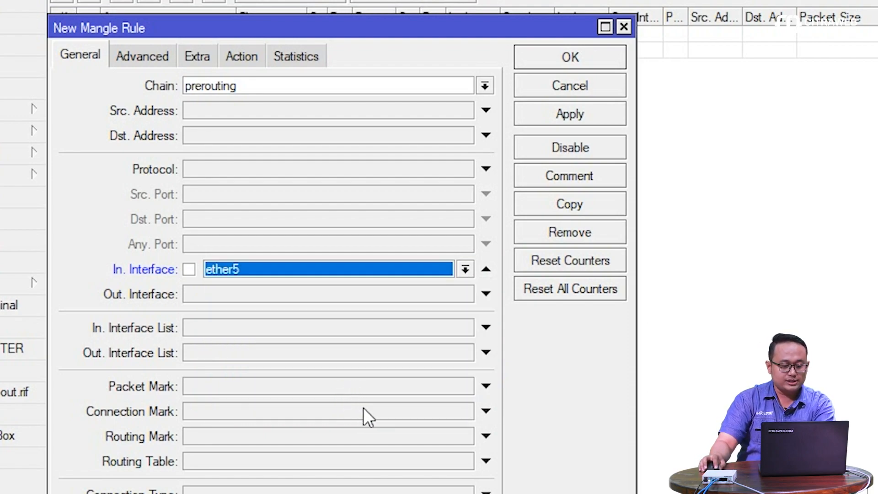
{"action": "left_click", "coordinate": [379, 409]}
{"action": "left_click", "coordinate": [465, 411]}
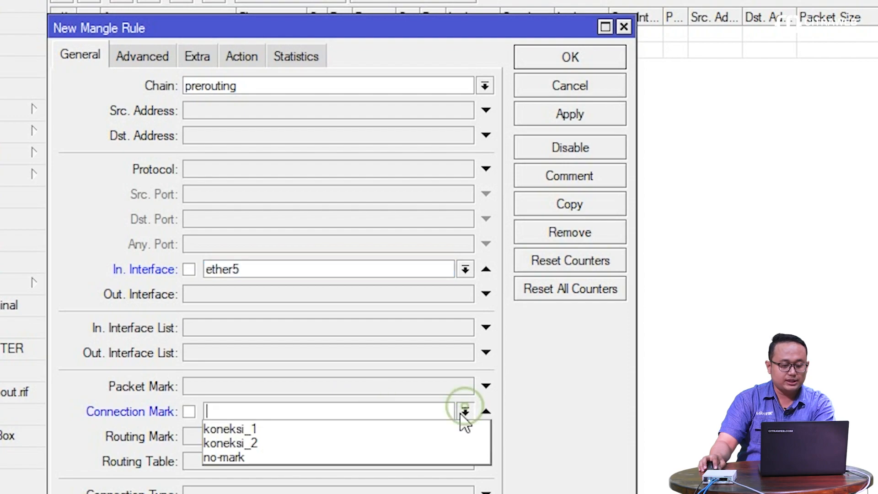
{"action": "left_click", "coordinate": [440, 428]}
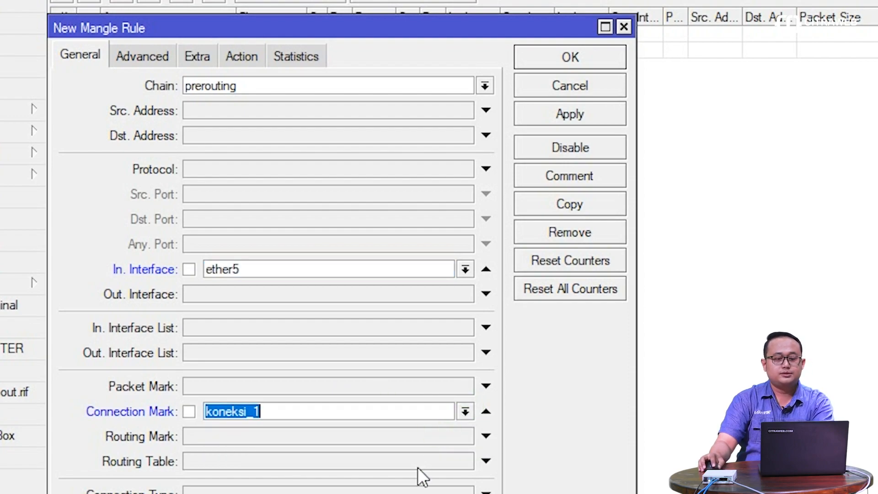
Set the third rule's action to mark routing with new routing mark jalur_1, turn off Passthrough, and save the rule
{"action": "left_click", "coordinate": [238, 61]}
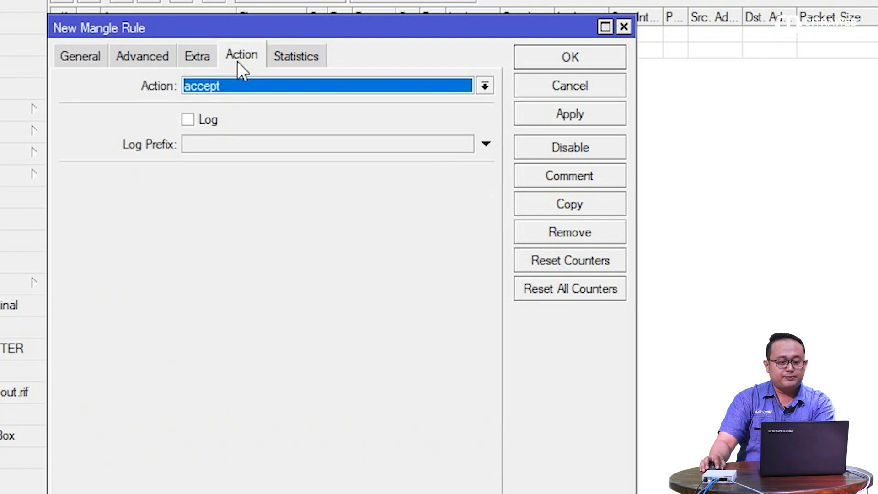
{"action": "left_click", "coordinate": [316, 87]}
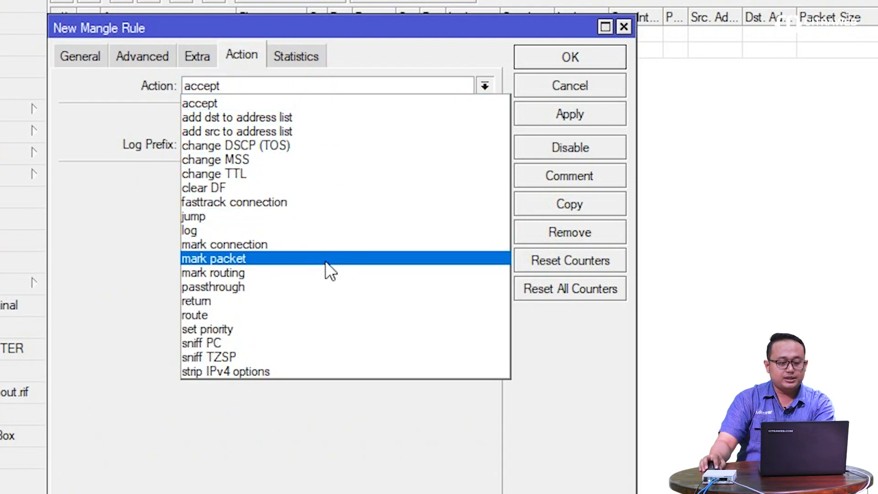
{"action": "left_click", "coordinate": [326, 266]}
{"action": "left_click", "coordinate": [210, 178]}
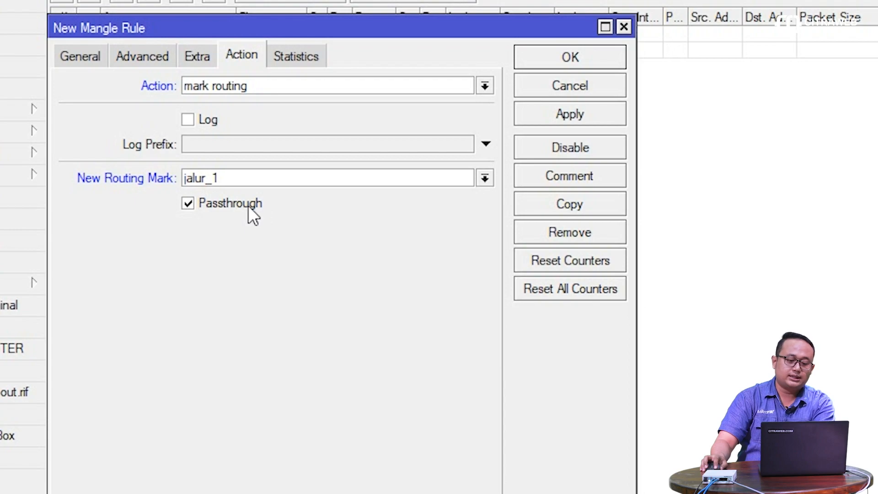
{"action": "left_click", "coordinate": [208, 201]}
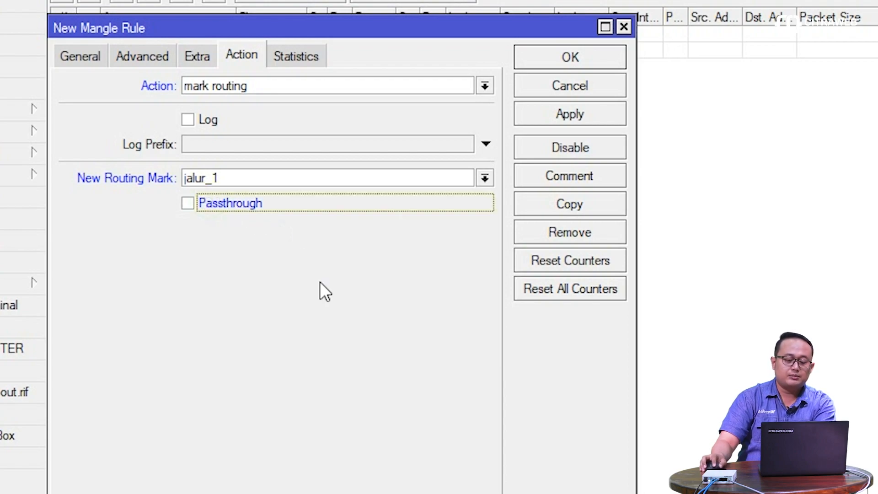
{"action": "left_click", "coordinate": [565, 56]}
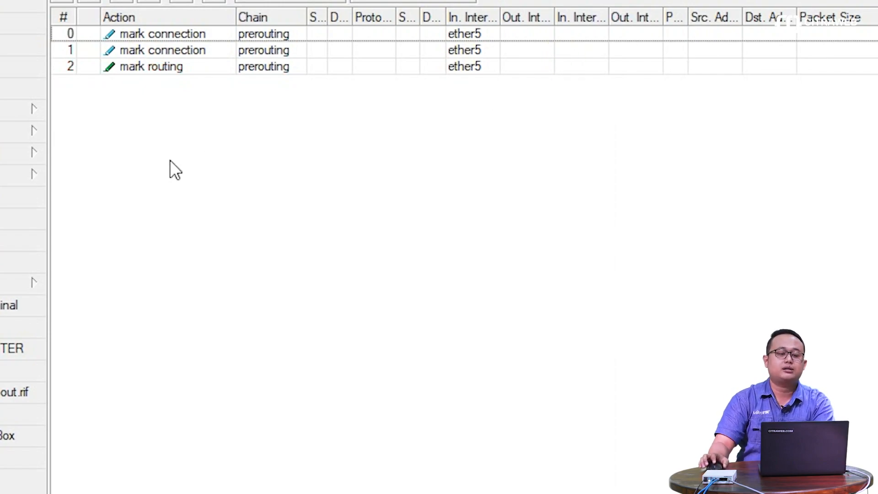
Create a fourth prerouting mangle rule that matches incoming interface ether5 and connection mark koneksi_2
{"action": "left_click", "coordinate": [58, 67]}
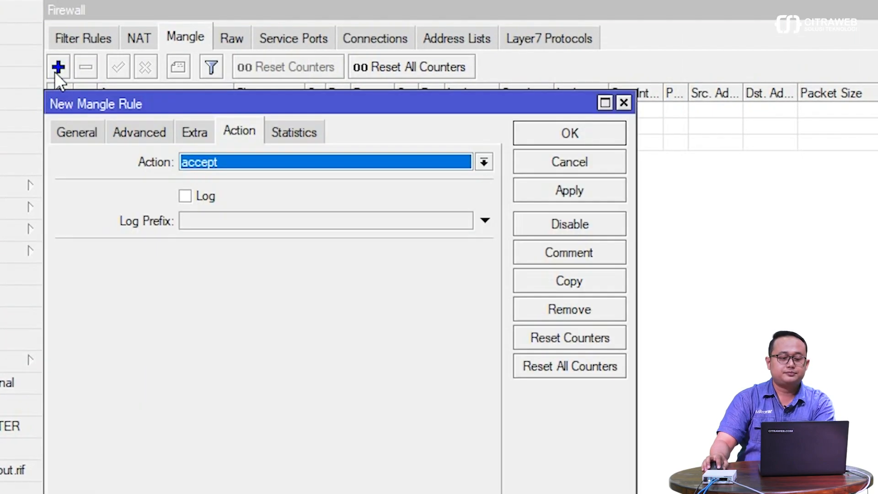
{"action": "left_click", "coordinate": [77, 131]}
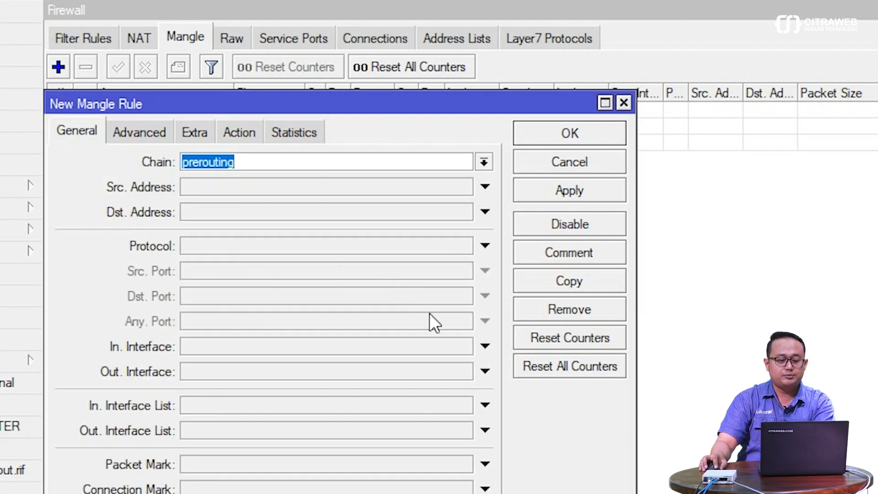
{"action": "left_click", "coordinate": [485, 345]}
{"action": "left_click", "coordinate": [462, 346]}
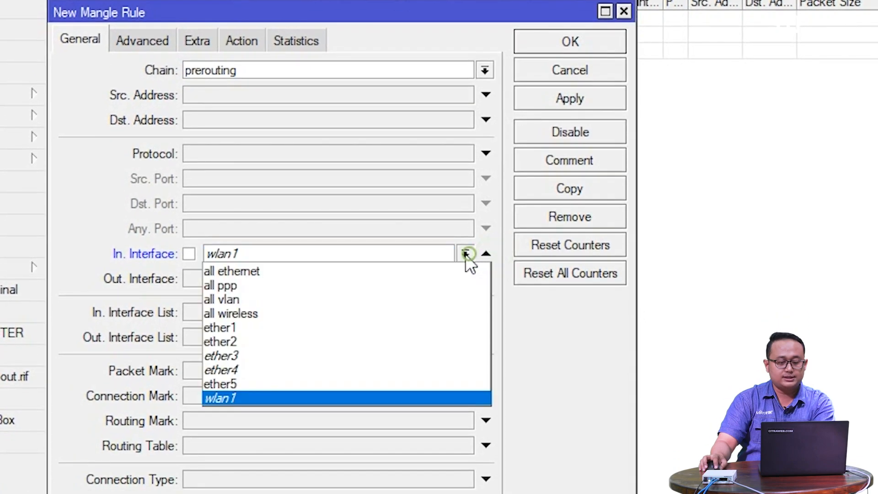
{"action": "left_click", "coordinate": [385, 468]}
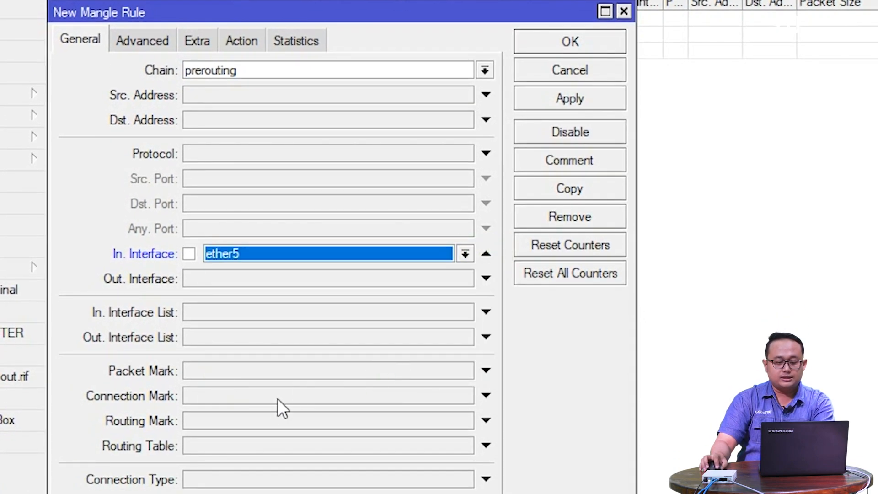
{"action": "left_click", "coordinate": [486, 396]}
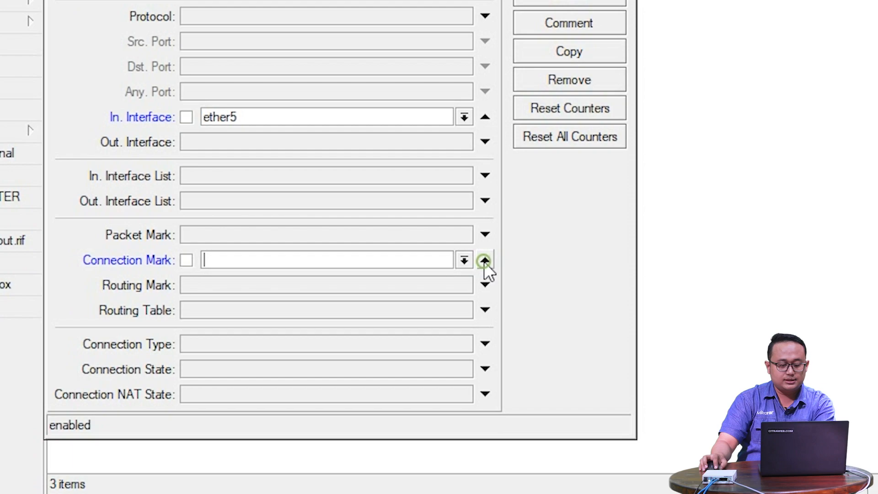
{"action": "left_click", "coordinate": [464, 260]}
{"action": "left_click", "coordinate": [445, 288]}
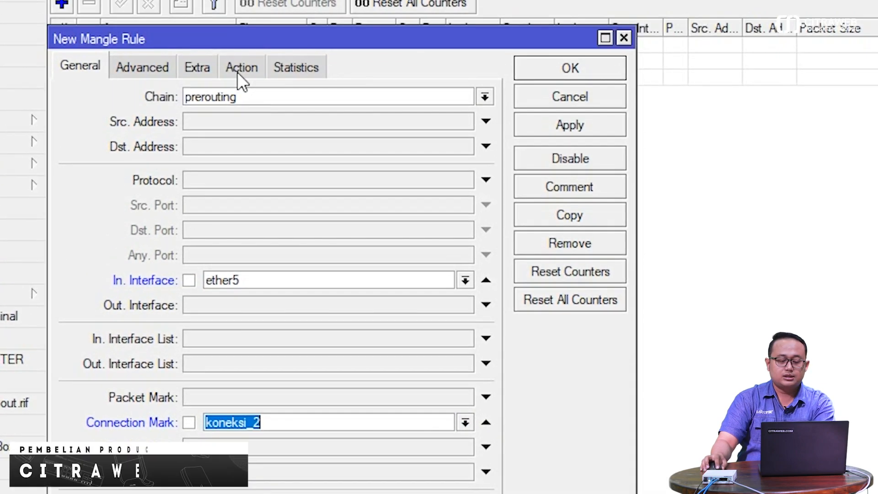
Set the fourth rule's action to mark routing with new routing mark jalur_2, turn off Passthrough, and save the rule
{"action": "left_click", "coordinate": [238, 68]}
{"action": "left_click", "coordinate": [266, 93]}
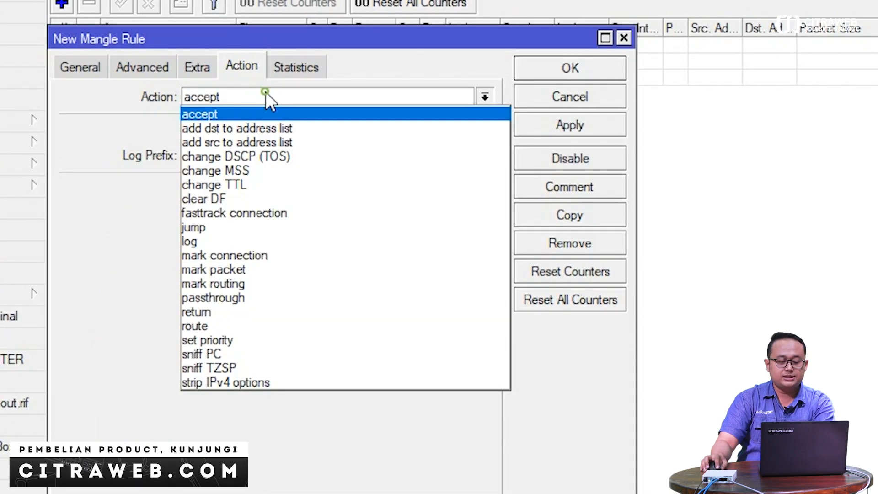
{"action": "left_click", "coordinate": [270, 283]}
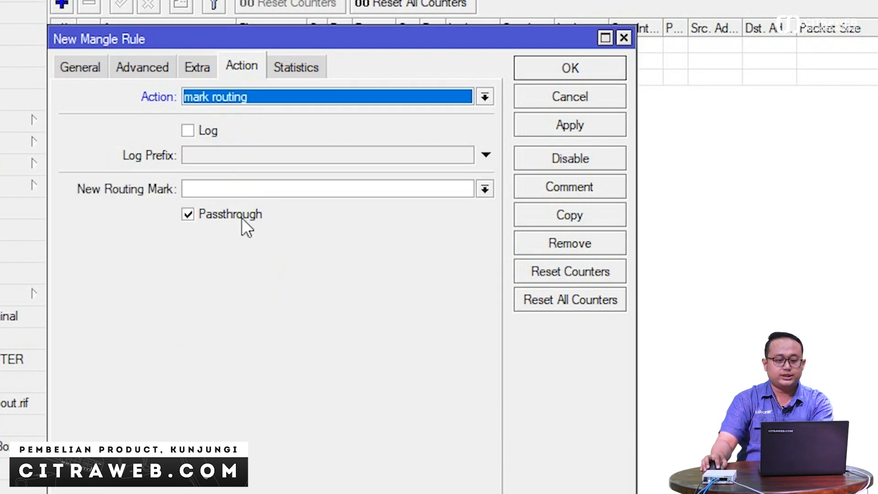
{"action": "left_click", "coordinate": [228, 189]}
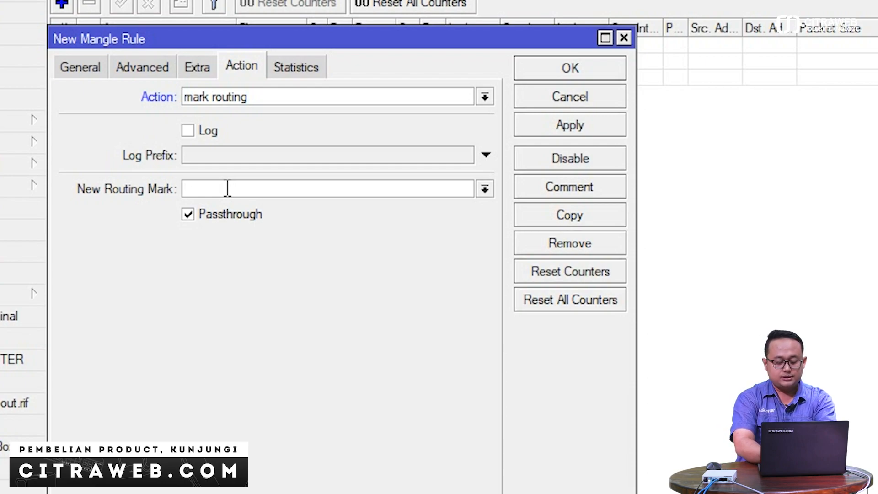
{"action": "type", "text": "jalur_2"}
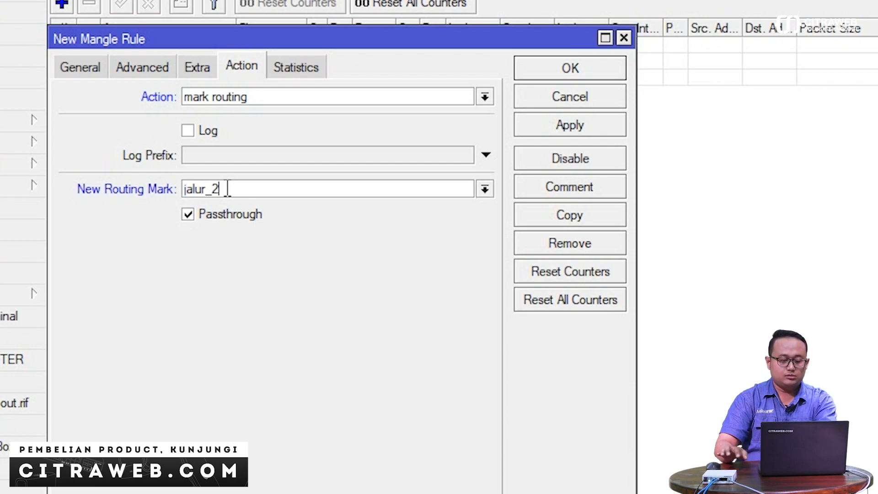
{"action": "left_click", "coordinate": [222, 213]}
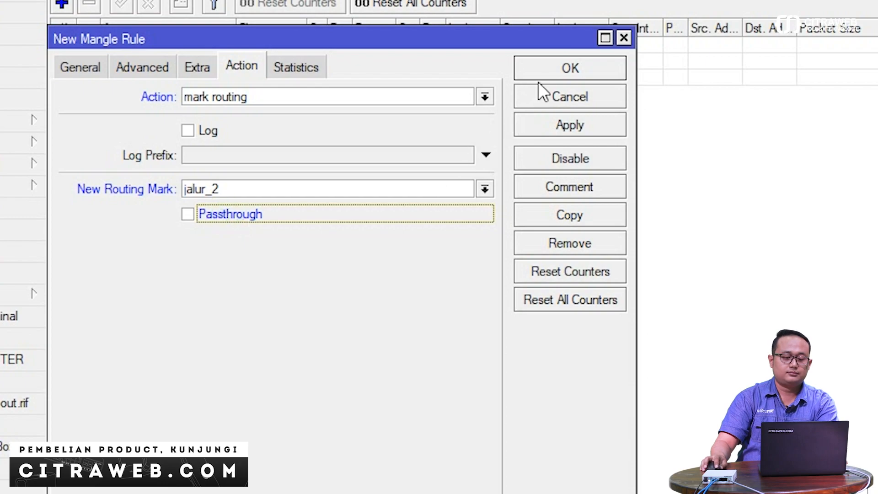
{"action": "left_click", "coordinate": [545, 68]}
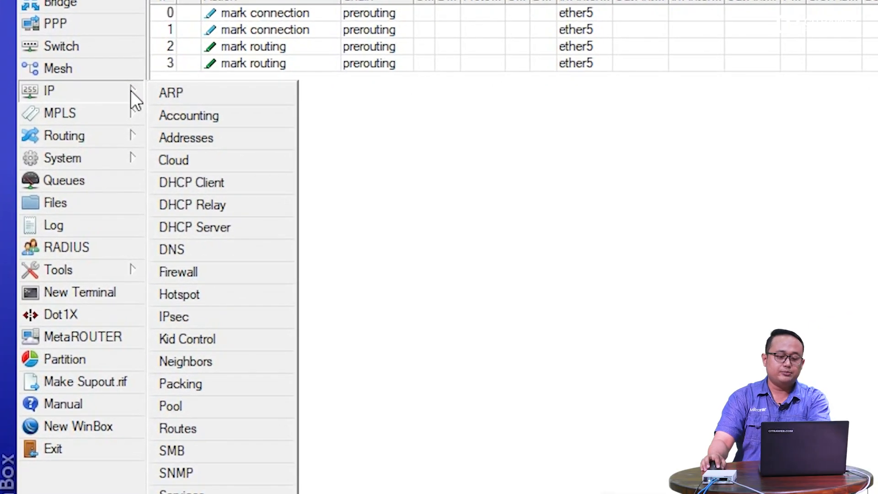
Add a static default route to 0.0.0.0/0 through gateway 10.111.0.1 with routing mark jalur_1
{"action": "left_click", "coordinate": [231, 426]}
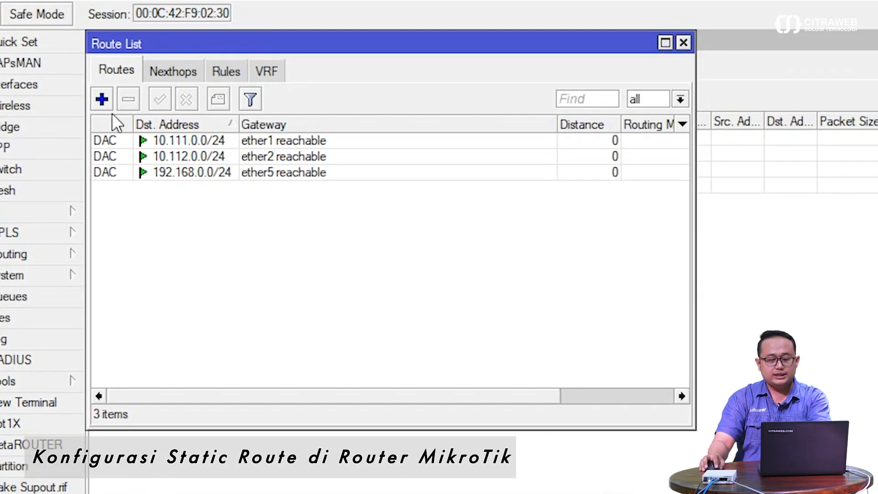
{"action": "left_click", "coordinate": [100, 100]}
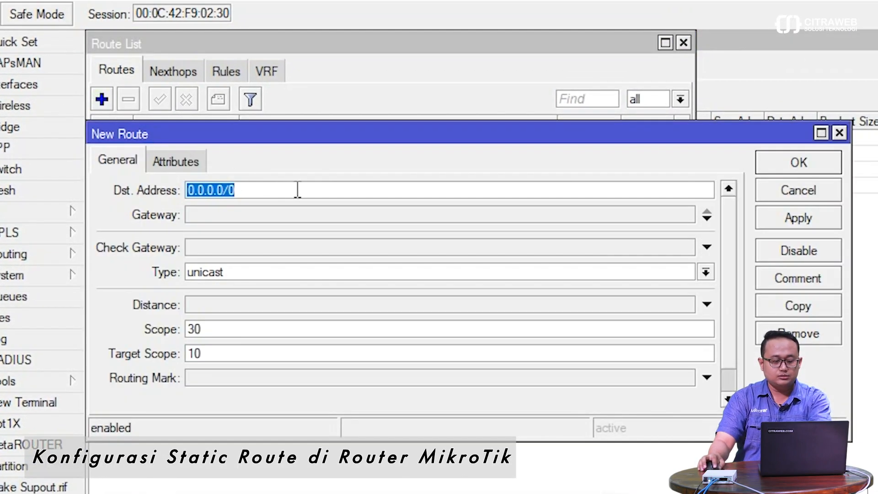
{"action": "left_click", "coordinate": [303, 216]}
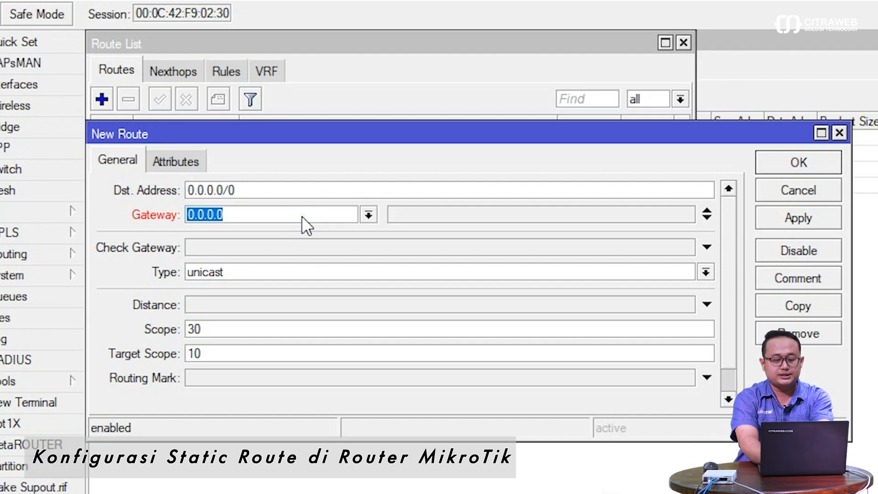
{"action": "type", "text": "10.1"}
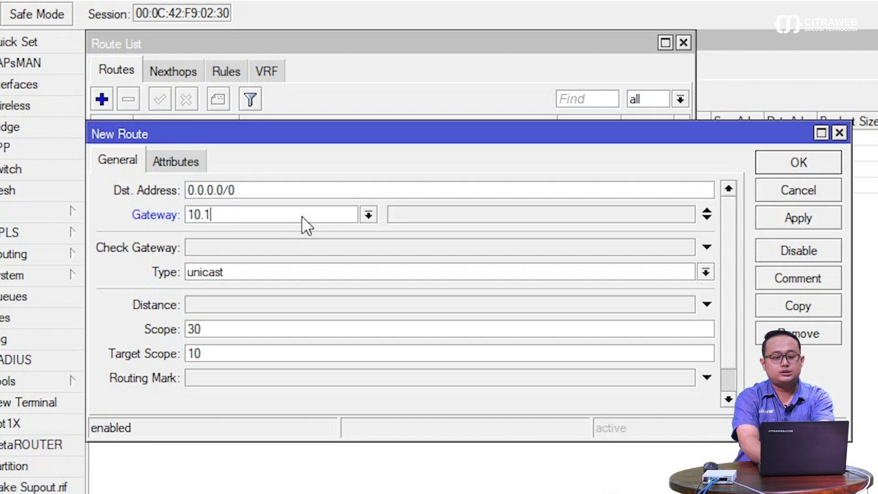
{"action": "type", "text": "11.0.1"}
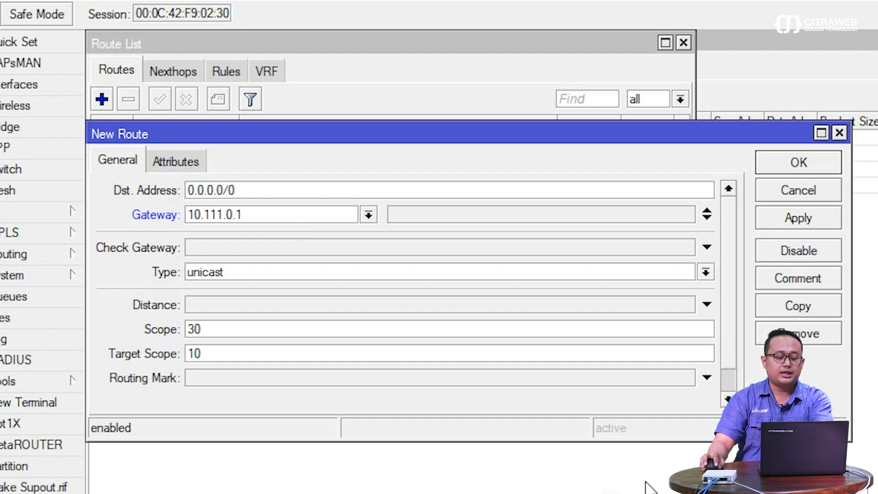
{"action": "left_click", "coordinate": [707, 378]}
{"action": "left_click", "coordinate": [685, 378]}
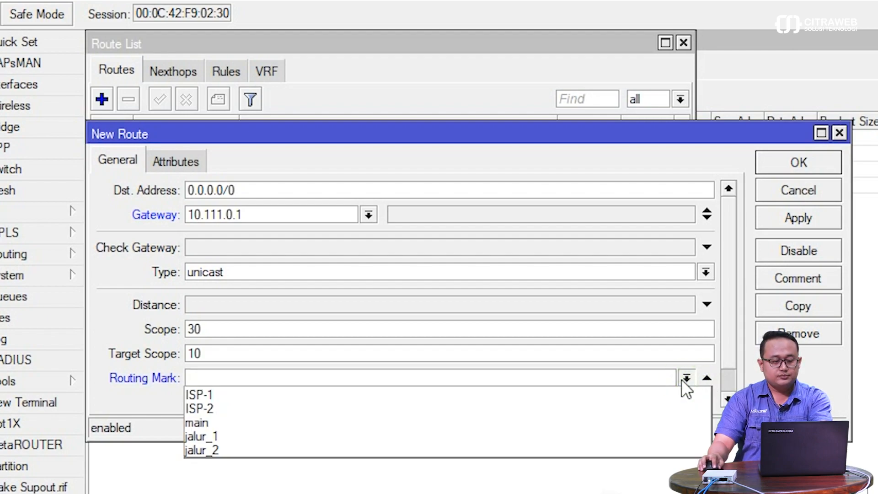
{"action": "left_click", "coordinate": [668, 435]}
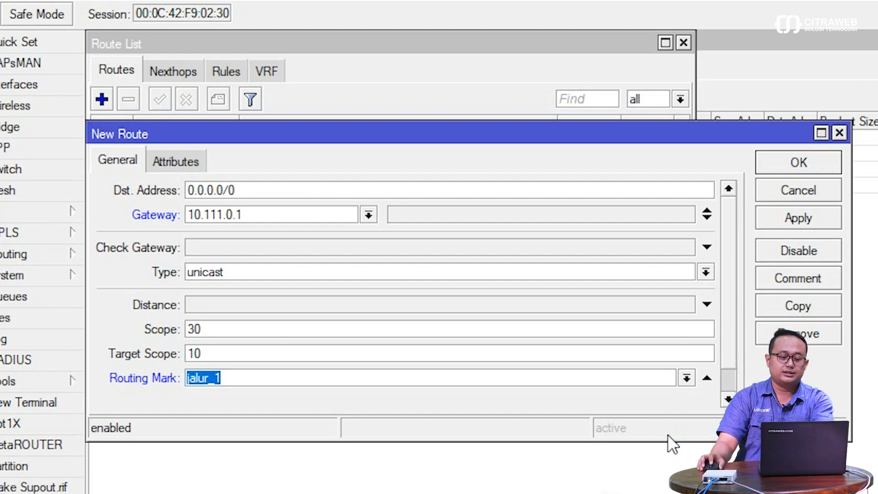
{"action": "left_click", "coordinate": [799, 168]}
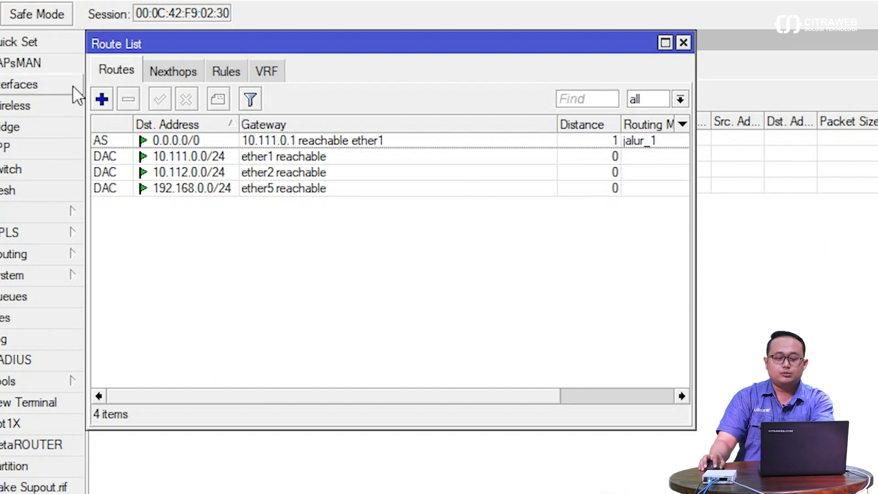
Add a second default route to 0.0.0.0/0 through gateway 10.112.0.1 with routing mark jalur_2
{"action": "left_click", "coordinate": [102, 99]}
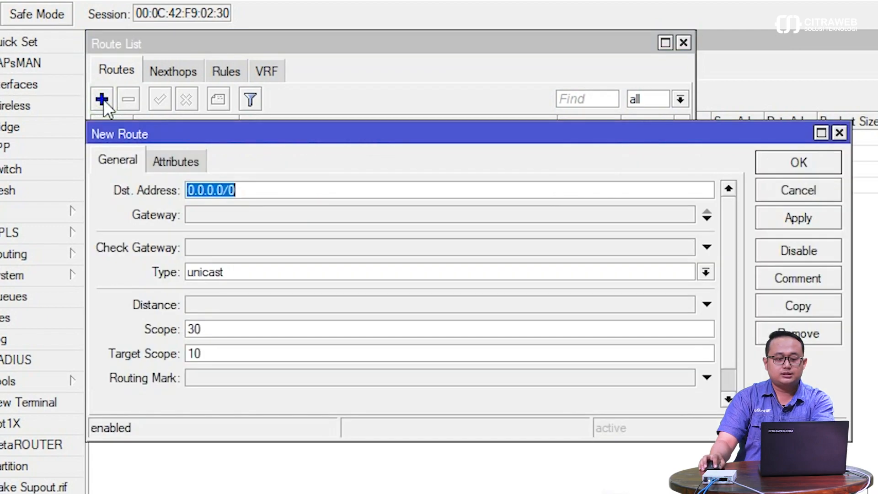
{"action": "left_click", "coordinate": [341, 209]}
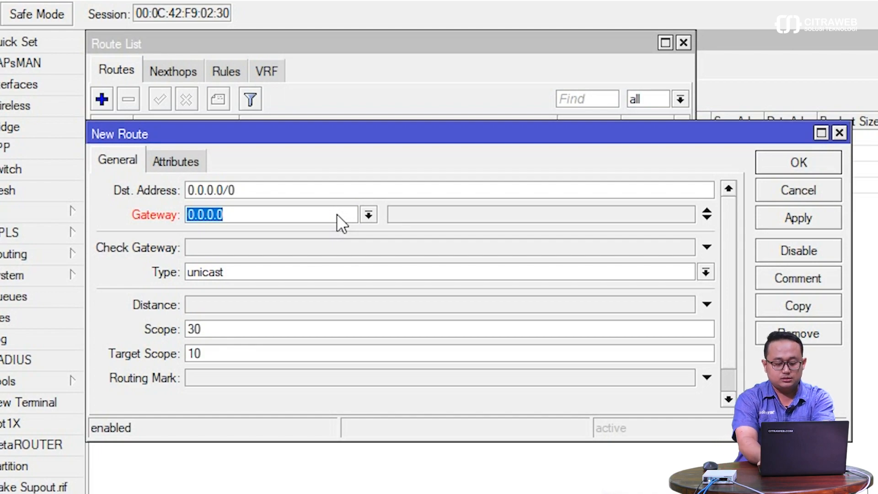
{"action": "type", "text": "10.11"}
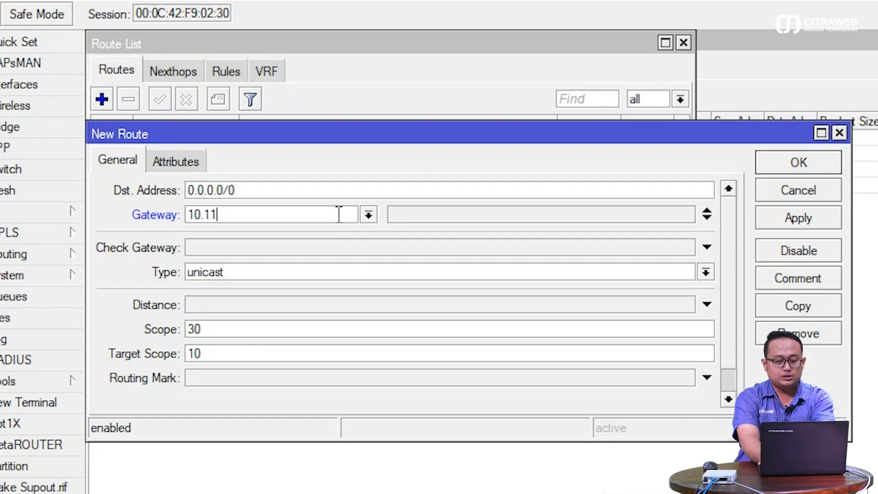
{"action": "type", "text": "2.0"}
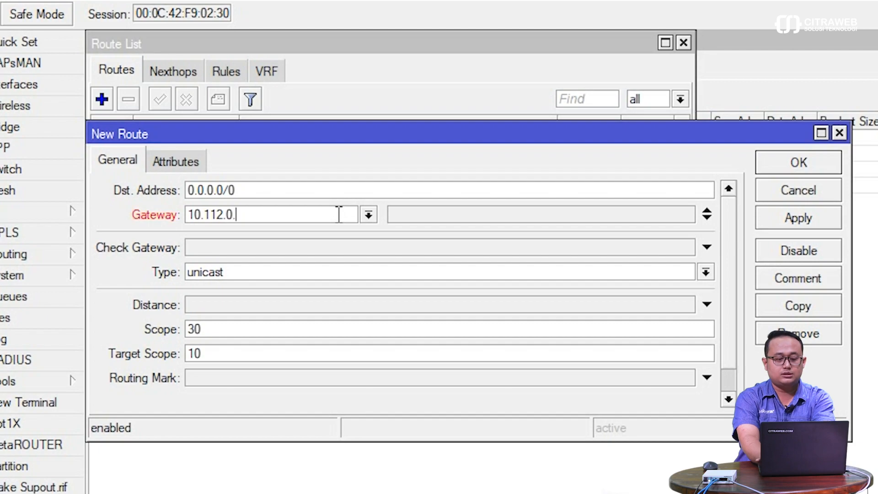
{"action": "type", "text": ".1"}
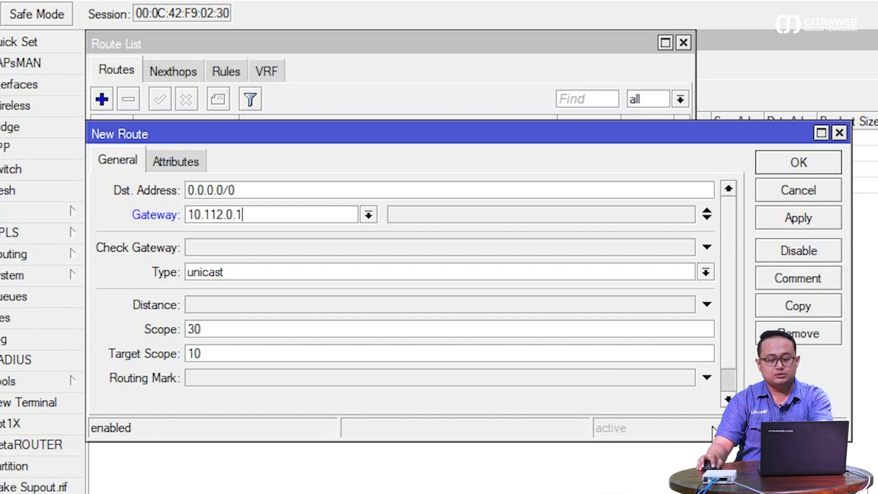
{"action": "left_click", "coordinate": [706, 378]}
{"action": "left_click", "coordinate": [686, 378]}
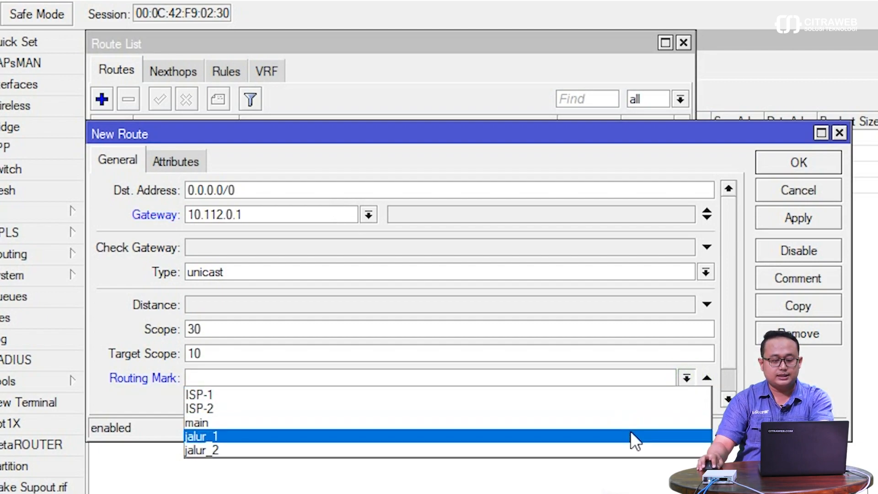
{"action": "left_click", "coordinate": [639, 450]}
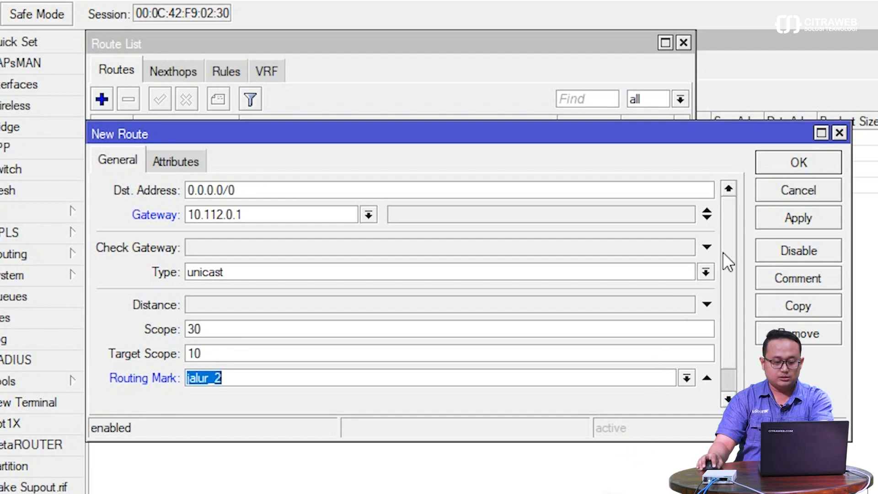
{"action": "left_click", "coordinate": [772, 164]}
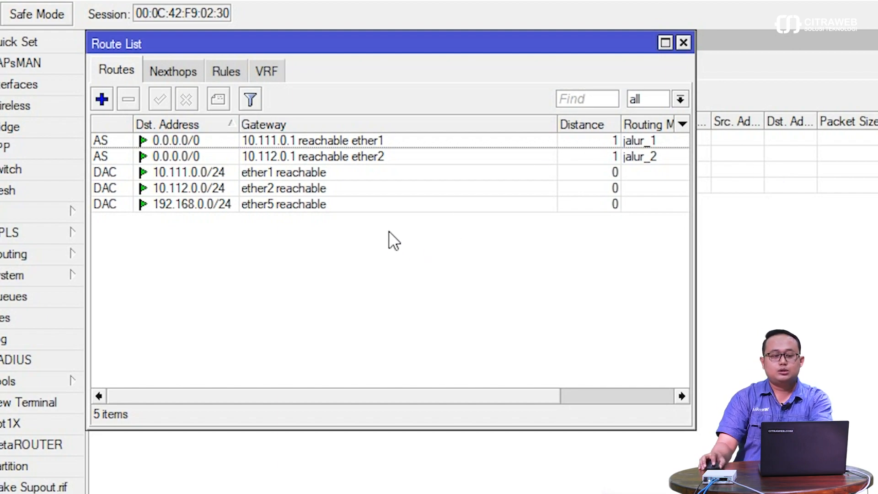
Add a third default route to 0.0.0.0/0 with two gateways, 10.111.0.1 and 10.112.0.1, and no routing mark
{"action": "left_click", "coordinate": [101, 99]}
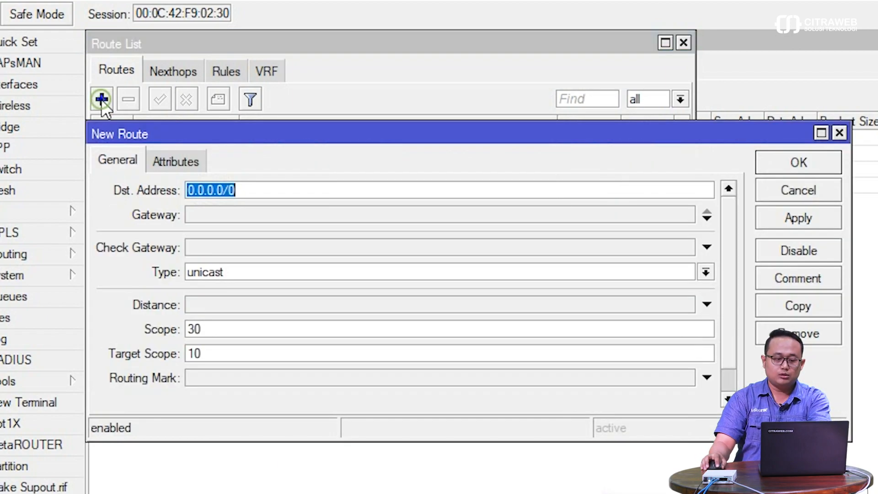
{"action": "left_click", "coordinate": [312, 209]}
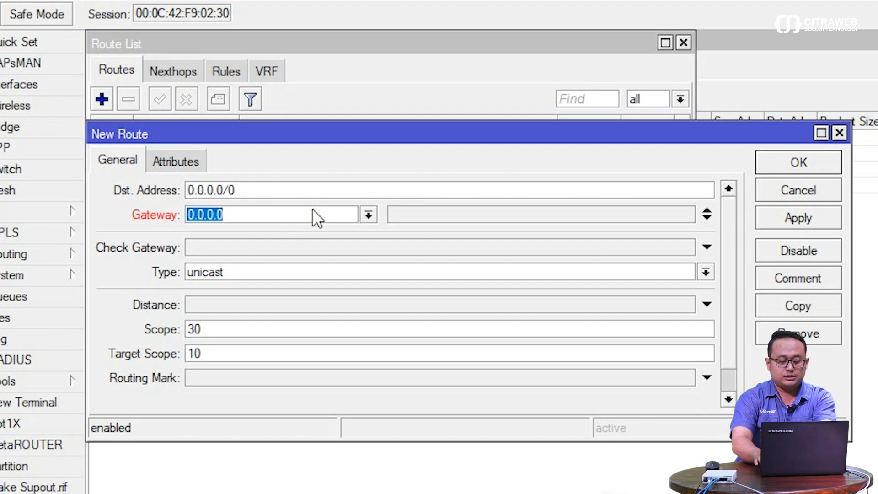
{"action": "type", "text": "10"}
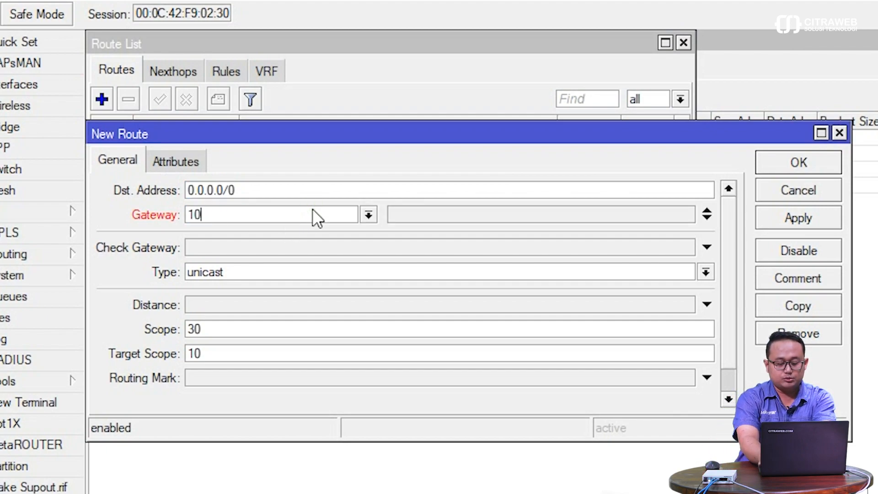
{"action": "type", "text": ".111.0.1"}
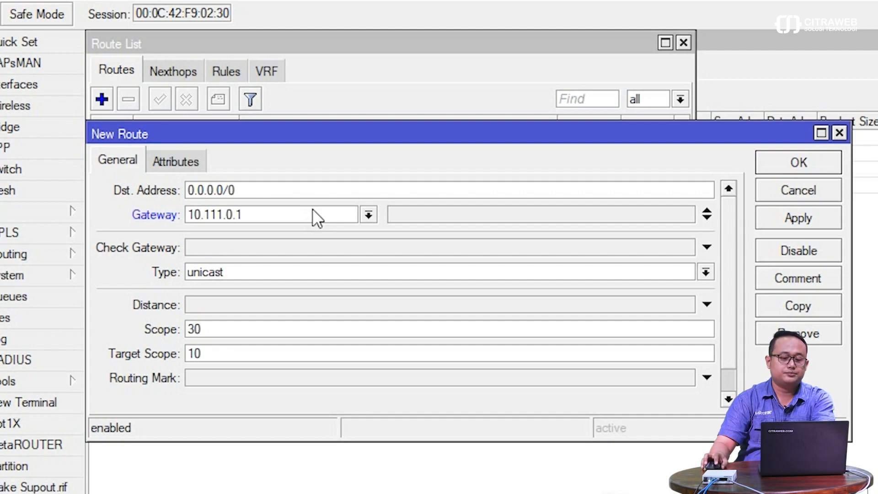
{"action": "left_click", "coordinate": [706, 220]}
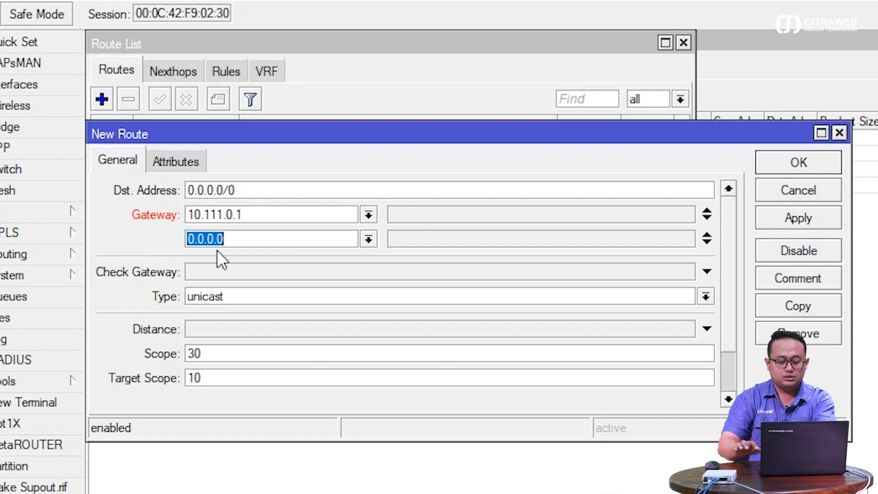
{"action": "type", "text": "10.112"}
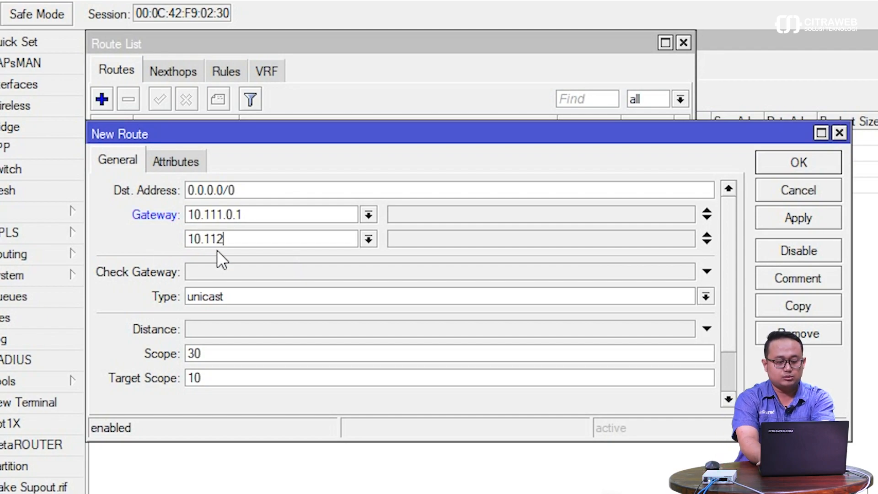
{"action": "type", "text": ".0.1"}
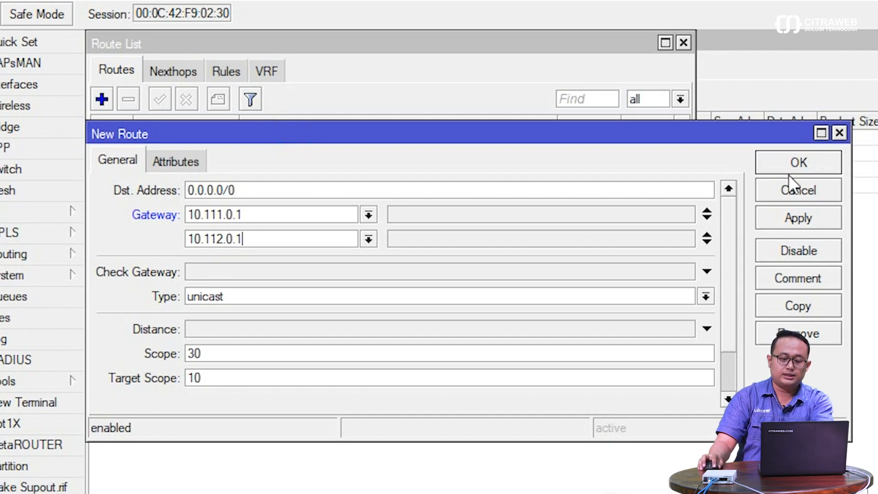
{"action": "left_click", "coordinate": [786, 161]}
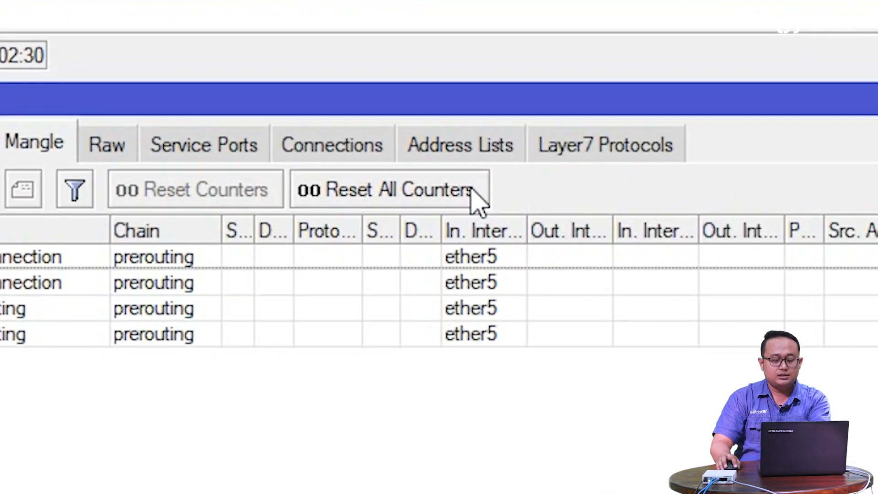
Reset all mangle rule counters, and run a speed test on speedtest.net in Chrome to generate traffic
{"action": "left_click", "coordinate": [438, 162]}
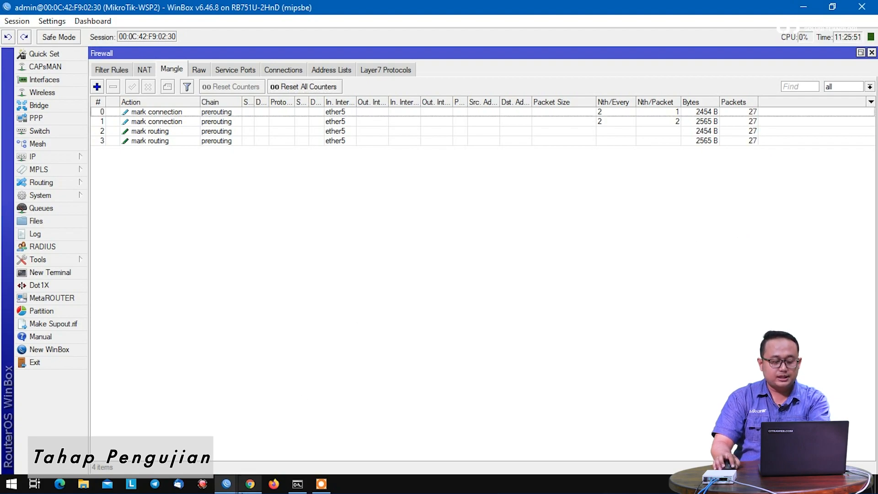
{"action": "left_click", "coordinate": [250, 484]}
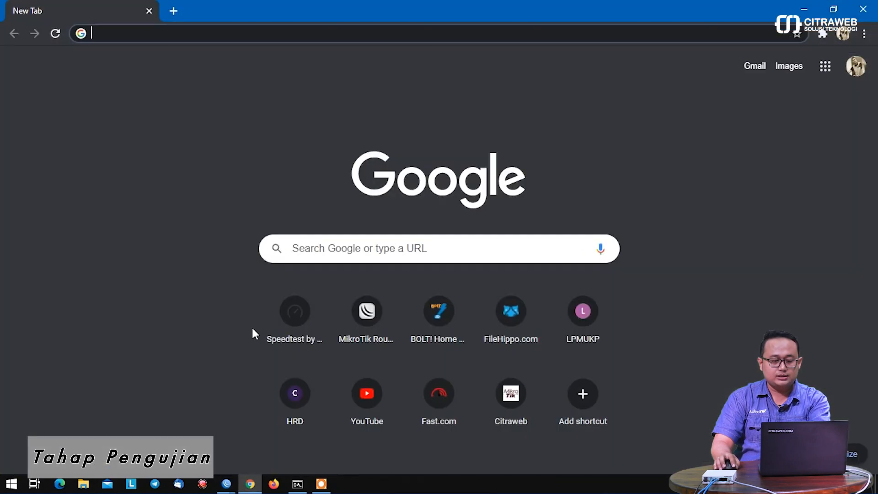
{"action": "left_click", "coordinate": [178, 33]}
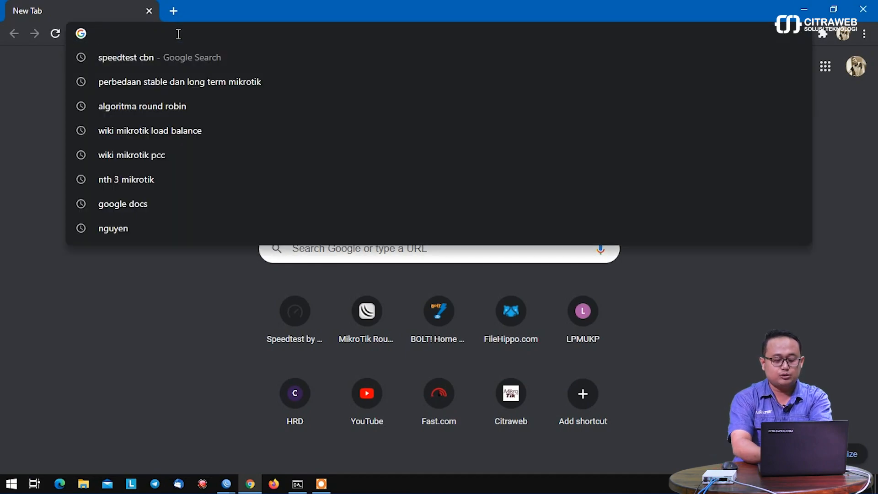
{"action": "type", "text": "speedtest.net"}
{"action": "key", "text": "Return"}
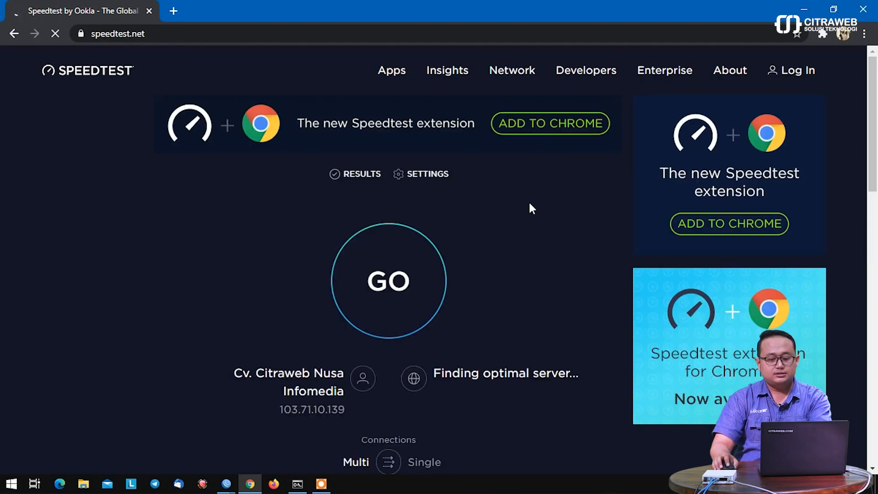
{"action": "scroll", "coordinate": [530, 208], "scroll_direction": "down", "scroll_amount": 2}
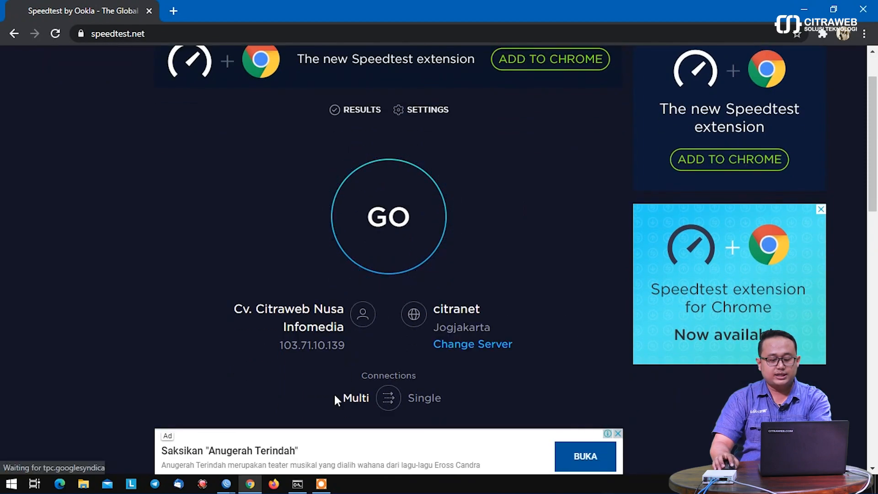
{"action": "left_click", "coordinate": [405, 230]}
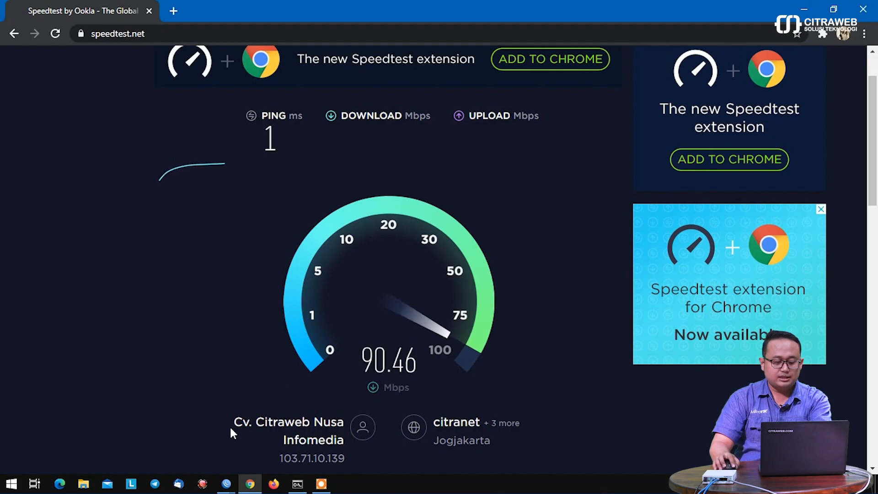
Switch back to WinBox to check the mangle counters and the firewall connections, widening the Connection Mark column
{"action": "mouse_move", "coordinate": [225, 484]}
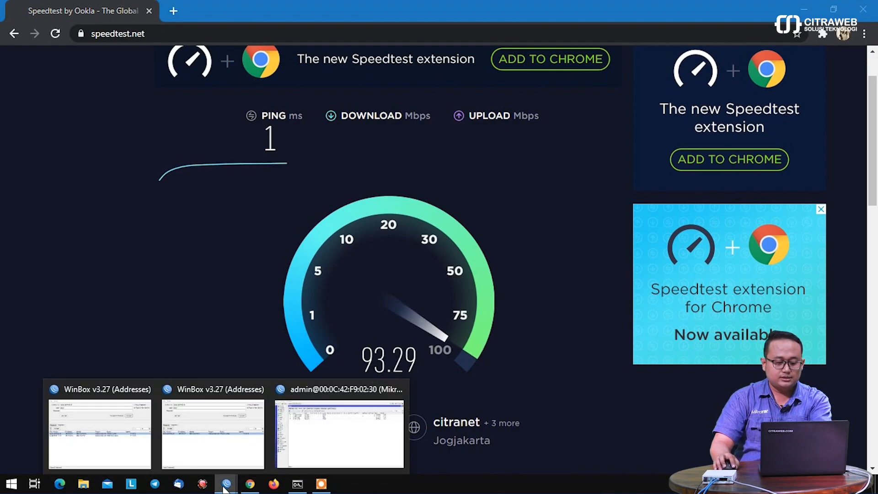
{"action": "left_click", "coordinate": [332, 435]}
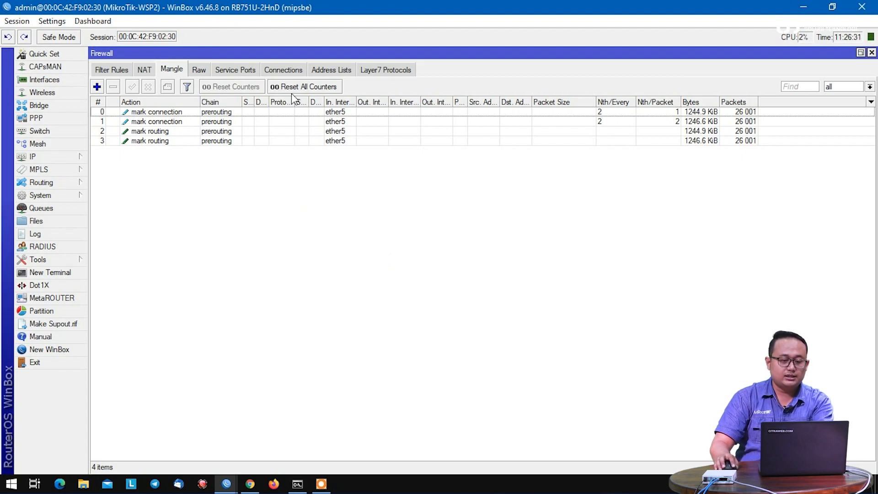
{"action": "left_click", "coordinate": [291, 70]}
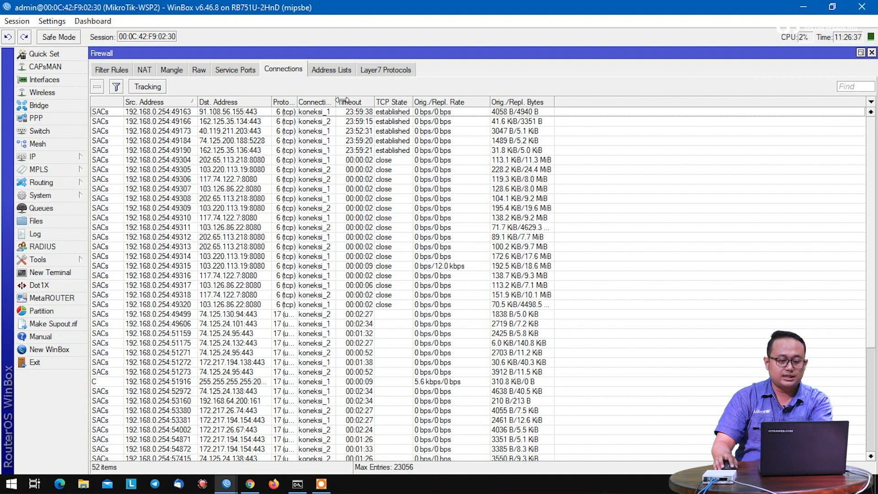
{"action": "left_click_drag", "start_coordinate": [337, 102], "coordinate": [363, 102]}
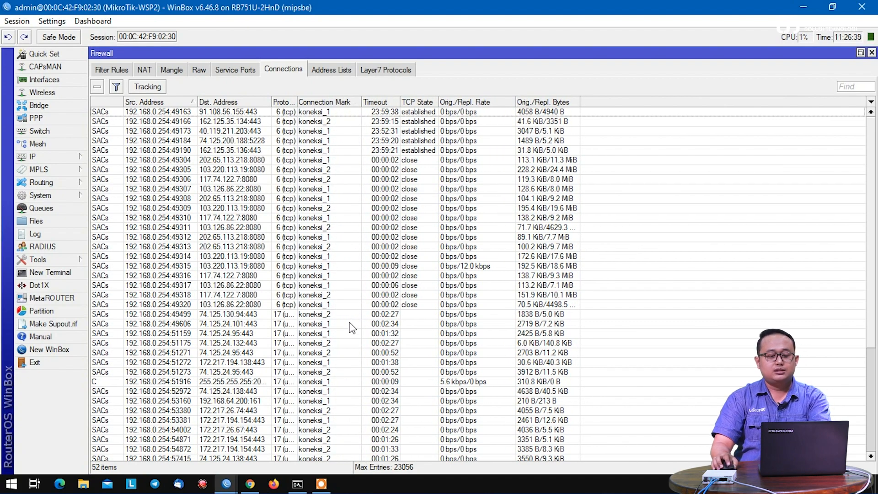